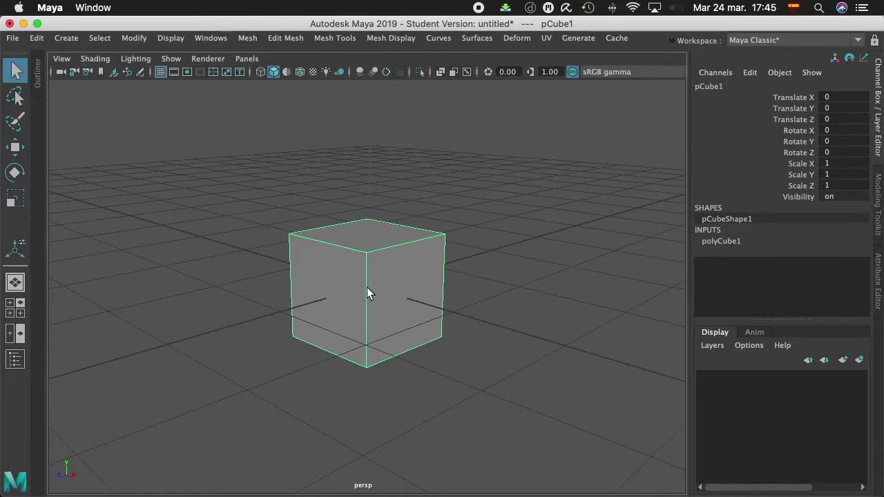
Try the cube's vertex and face component modes, returning to object mode after each.
{"action": "right_click", "coordinate": [366, 293]}
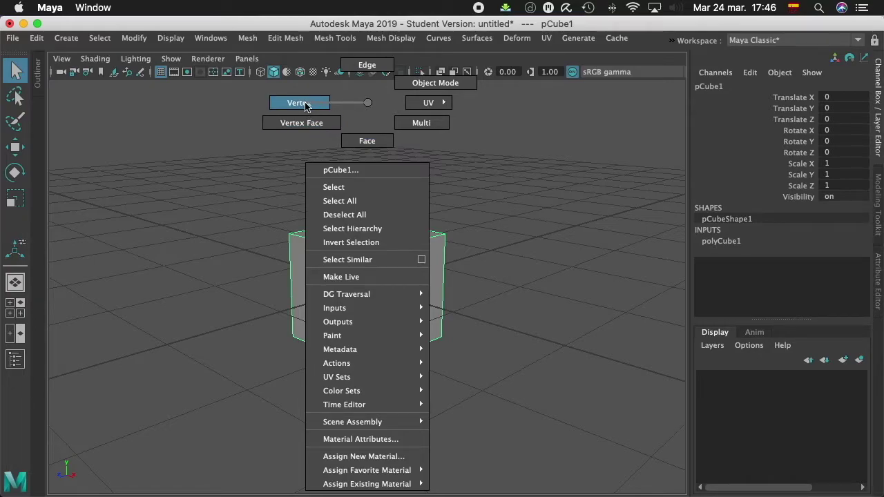
{"action": "right_click_drag", "start_coordinate": [306, 104], "coordinate": [307, 102]}
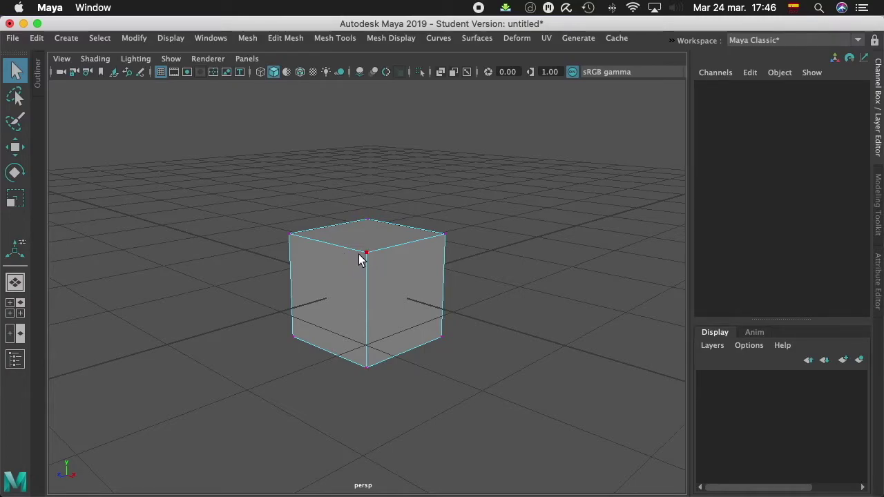
{"action": "right_click_drag", "start_coordinate": [357, 254], "coordinate": [356, 142]}
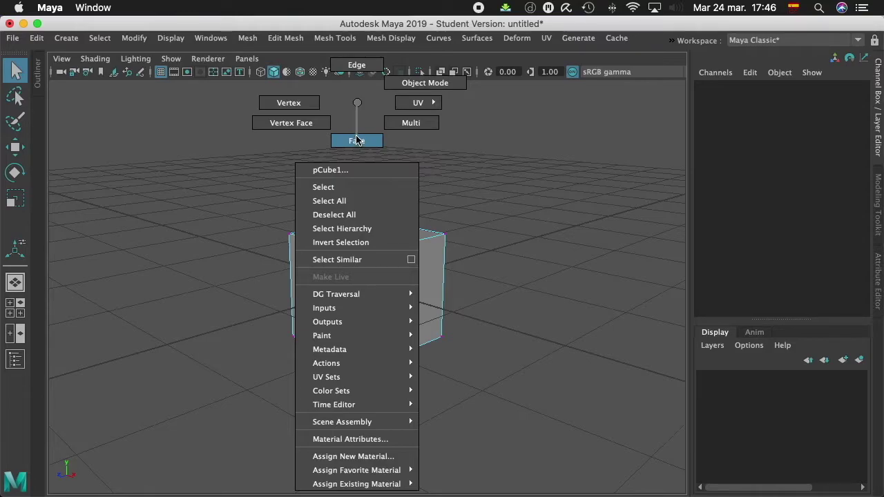
{"action": "right_click_drag", "start_coordinate": [357, 140], "coordinate": [395, 84]}
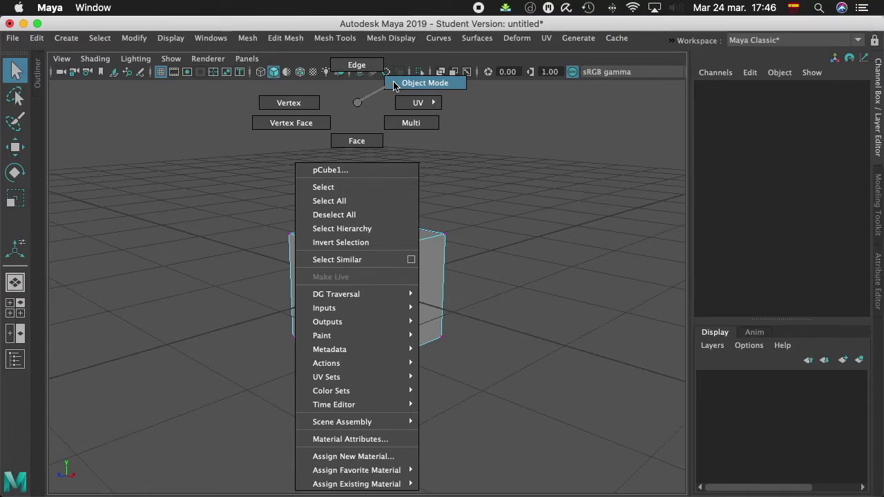
{"action": "right_click_drag", "start_coordinate": [395, 84], "coordinate": [394, 86]}
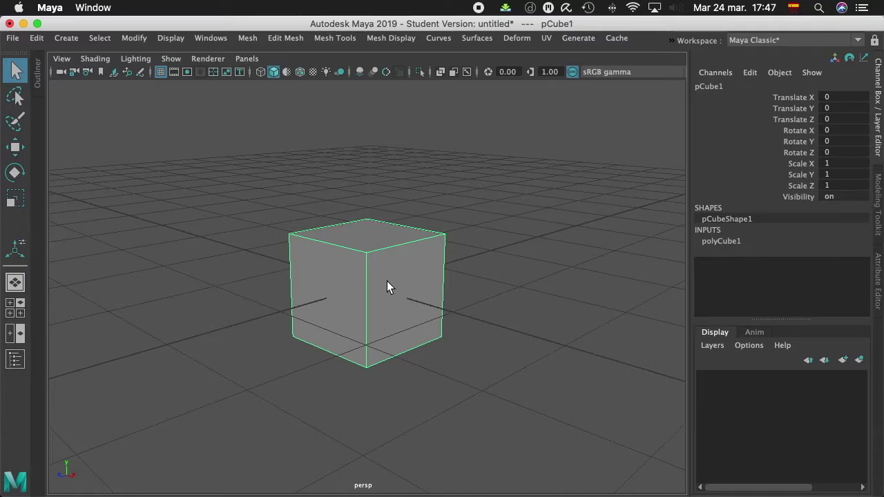
{"action": "right_click_drag", "start_coordinate": [367, 275], "coordinate": [364, 143]}
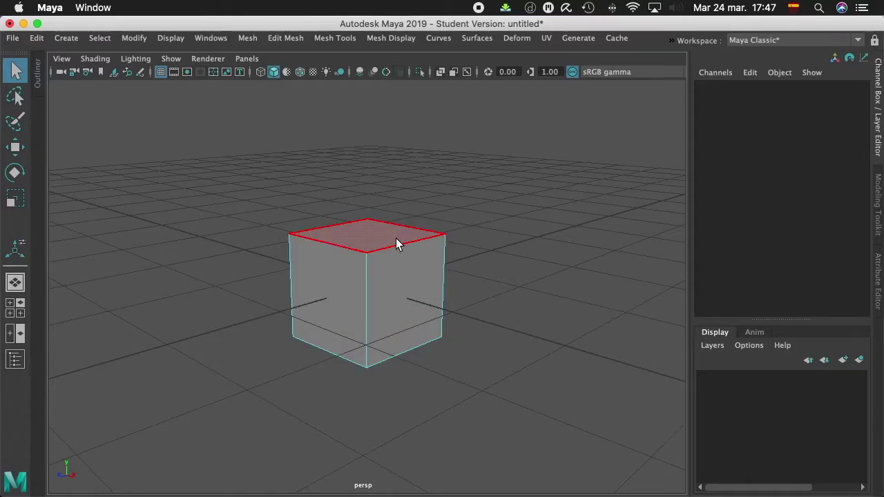
{"action": "right_click_drag", "start_coordinate": [361, 286], "coordinate": [423, 84]}
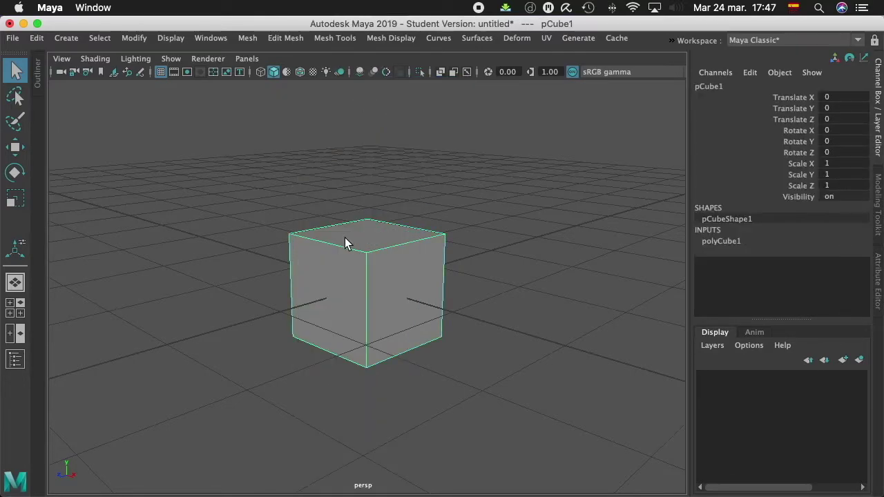
Try scaling the cube along the X axis to about 1.4 and undo the change.
{"action": "key", "text": "r"}
{"action": "left_click_drag", "start_coordinate": [414, 305], "coordinate": [455, 326]}
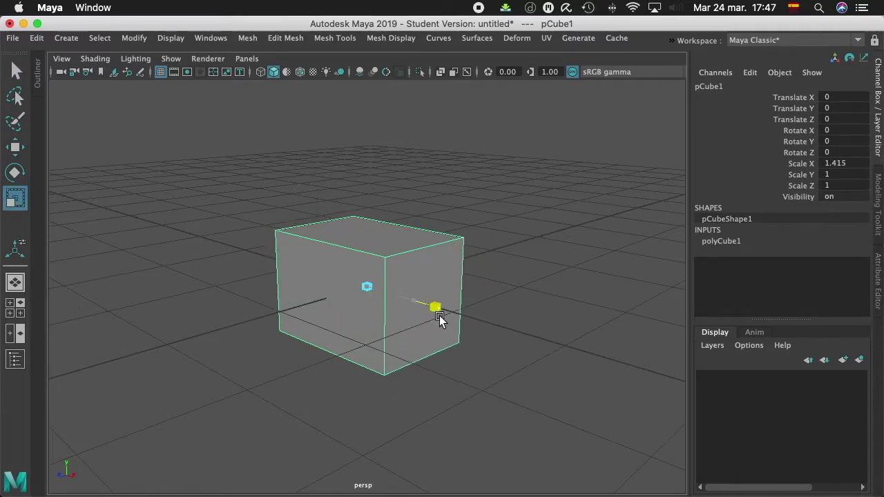
{"action": "key", "text": "z"}
Try rotating the cube about 6.5 degrees around the Z axis and undo the rotation.
{"action": "key", "text": "e"}
{"action": "left_click_drag", "start_coordinate": [412, 280], "coordinate": [389, 275]}
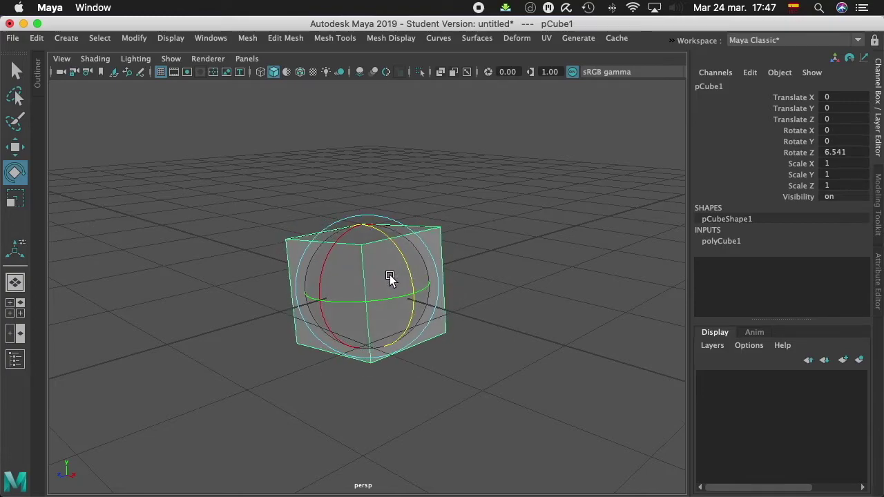
{"action": "key", "text": "z"}
Try moving the whole cube freely with the Move tool and undo the move.
{"action": "key", "text": "w"}
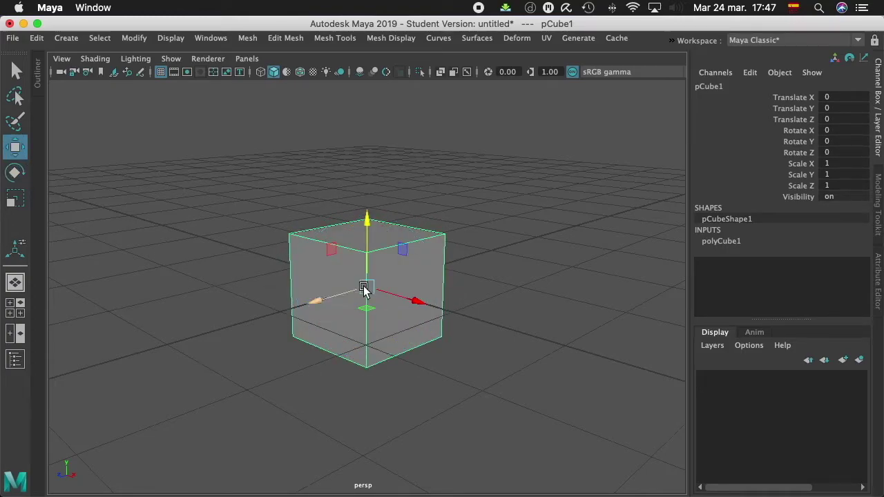
{"action": "left_click_drag", "start_coordinate": [361, 290], "coordinate": [411, 350]}
{"action": "key", "text": "z"}
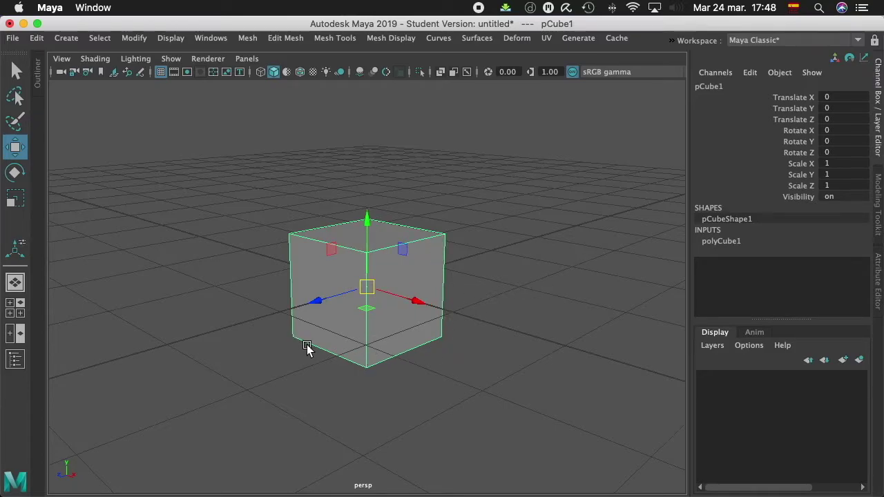
In vertex mode, select the cube's nearest top corner and add the adjacent top corner along the Z axis.
{"action": "right_click_drag", "start_coordinate": [384, 254], "coordinate": [384, 141]}
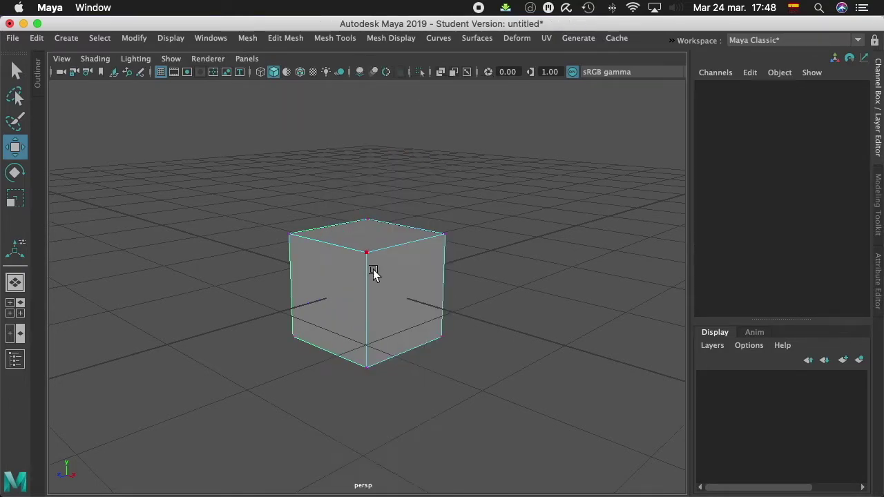
{"action": "left_click", "coordinate": [366, 254]}
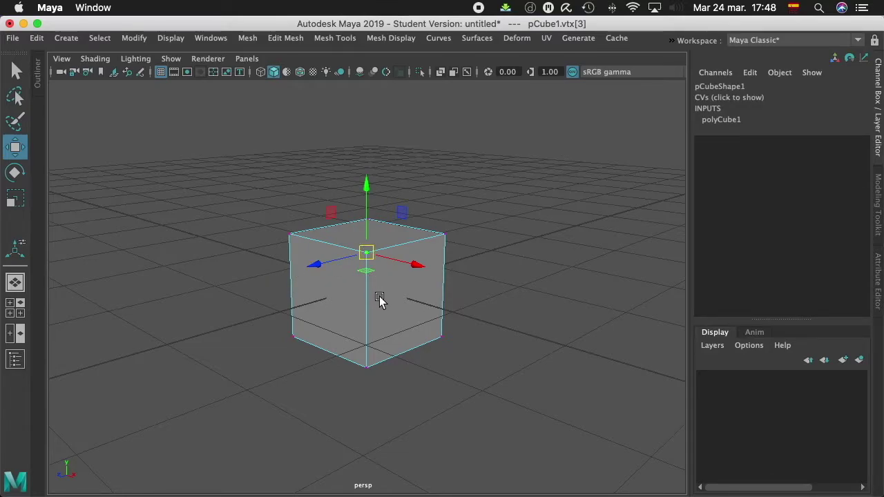
{"action": "middle_click_drag", "start_coordinate": [380, 298], "coordinate": [420, 276]}
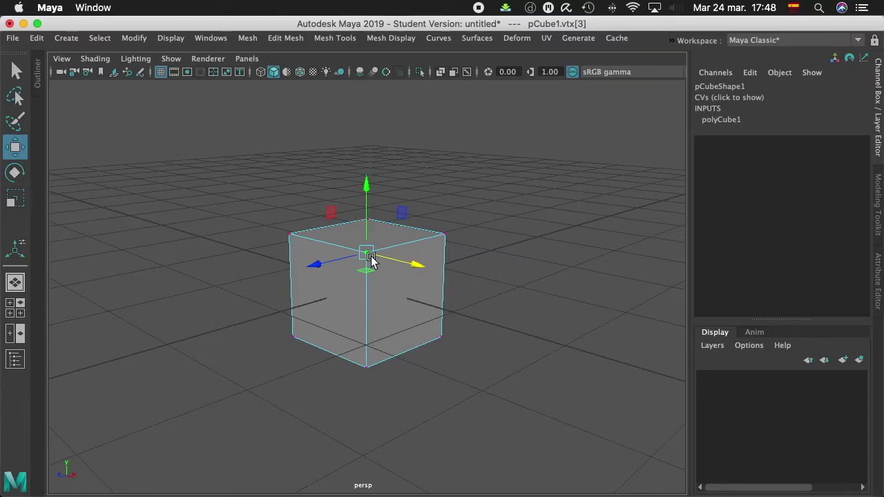
{"action": "left_click", "coordinate": [445, 234], "text": "shift"}
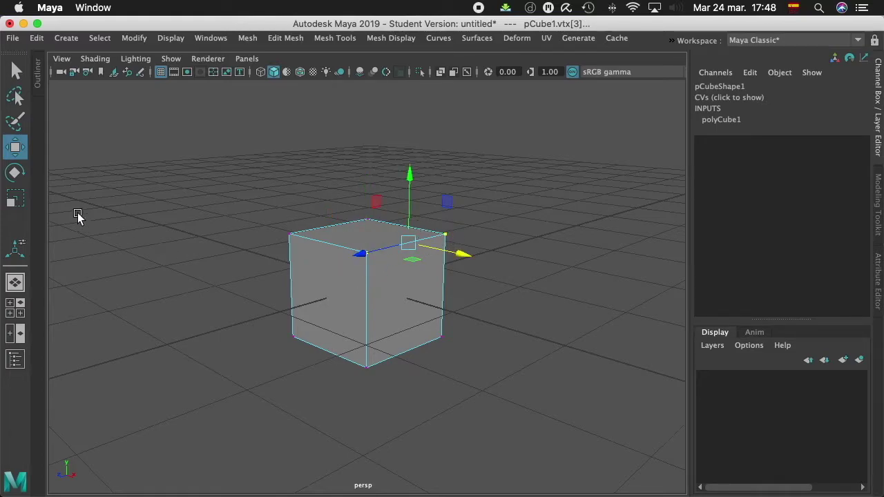
Try rotating the two selected vertices, undo it, and try scaling them along the Z axis.
{"action": "left_click", "coordinate": [15, 172]}
{"action": "left_click_drag", "start_coordinate": [368, 220], "coordinate": [374, 192]}
{"action": "key", "text": "super+z"}
{"action": "key", "text": "r"}
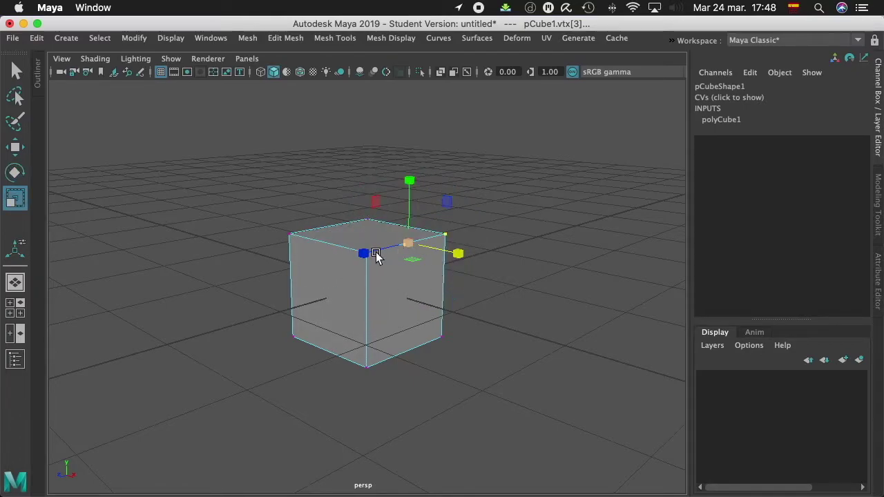
{"action": "left_click_drag", "start_coordinate": [365, 252], "coordinate": [402, 248]}
{"action": "left_click_drag", "start_coordinate": [541, 275], "coordinate": [436, 301], "text": "alt"}
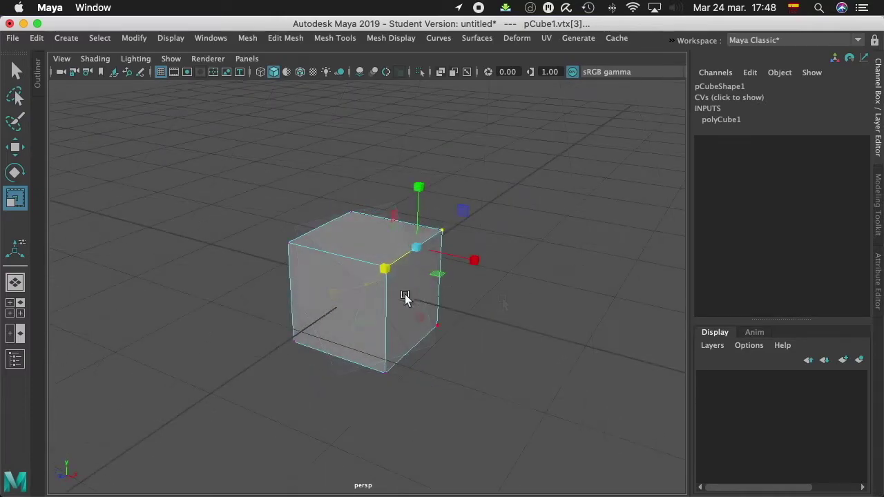
In edge mode, move the cube's top front edge inward along the Z axis to make a wedge.
{"action": "right_click", "coordinate": [373, 253]}
{"action": "right_click_drag", "start_coordinate": [373, 253], "coordinate": [366, 63]}
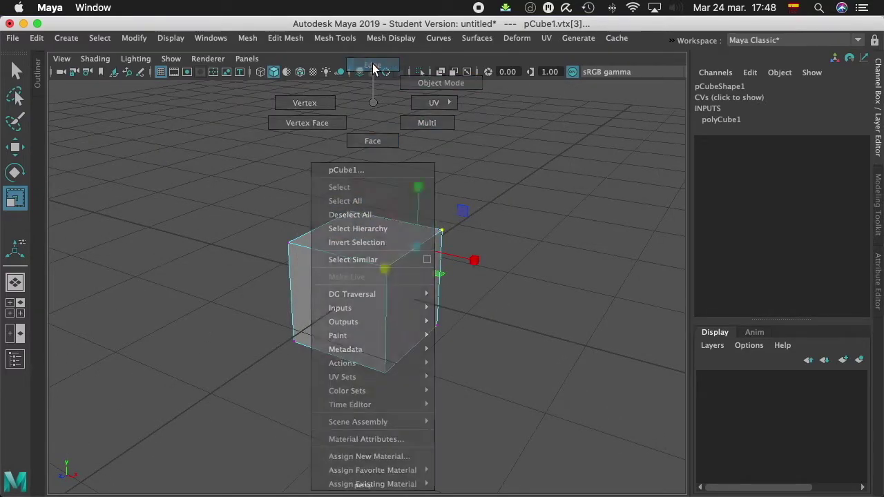
{"action": "right_click_drag", "start_coordinate": [373, 68], "coordinate": [373, 68]}
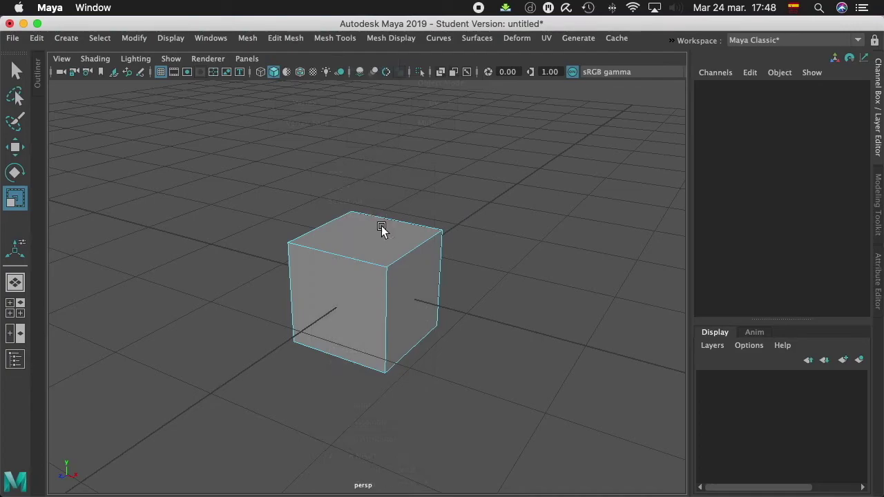
{"action": "left_click", "coordinate": [339, 258]}
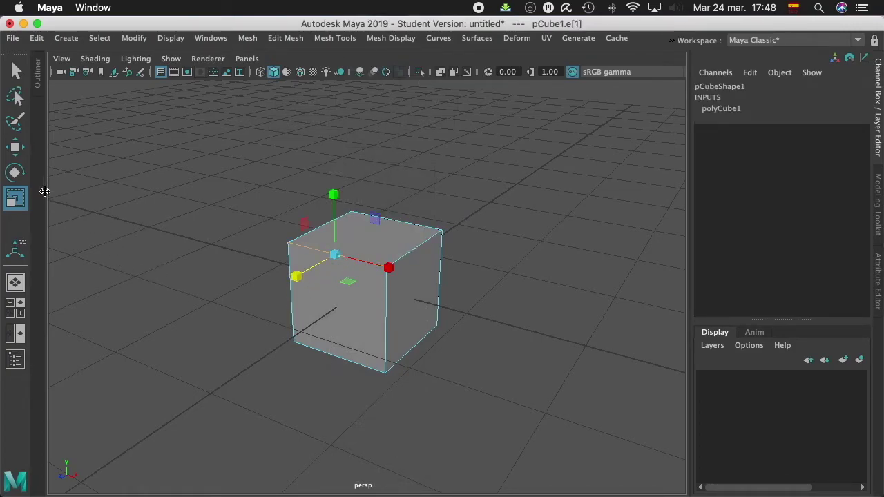
{"action": "left_click", "coordinate": [15, 146]}
{"action": "left_click_drag", "start_coordinate": [295, 277], "coordinate": [343, 245]}
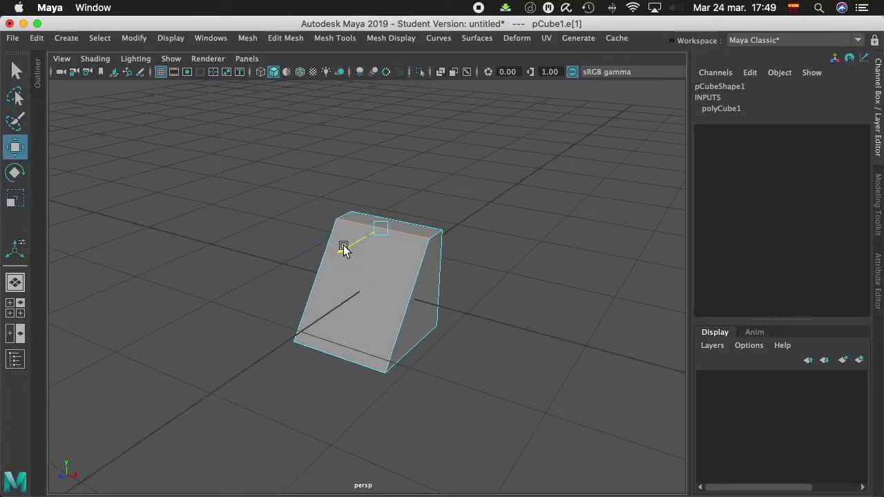
{"action": "left_click_drag", "start_coordinate": [425, 274], "coordinate": [347, 272], "text": "alt"}
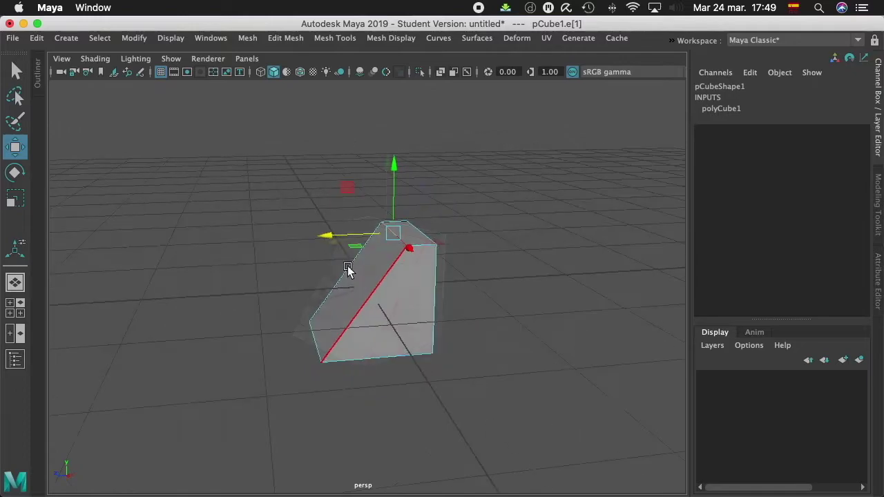
Try rotating and scaling the bottom front edge, and undo the edge edits to restore the cube.
{"action": "left_click", "coordinate": [341, 357]}
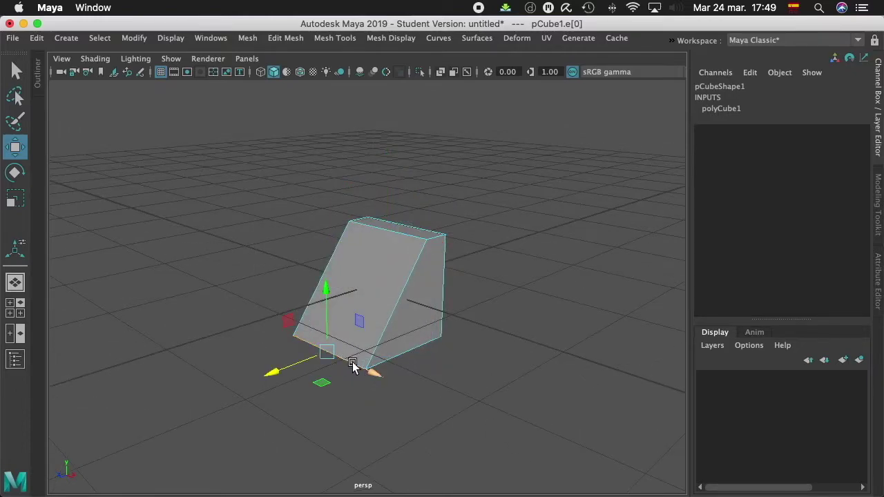
{"action": "key", "text": "e"}
{"action": "mouse_move", "coordinate": [366, 348]}
{"action": "left_mouse_down"}
{"action": "mouse_move", "coordinate": [361, 329]}
{"action": "mouse_move", "coordinate": [368, 363]}
{"action": "mouse_move", "coordinate": [359, 334]}
{"action": "mouse_move", "coordinate": [372, 359]}
{"action": "mouse_move", "coordinate": [369, 350]}
{"action": "left_mouse_up"}
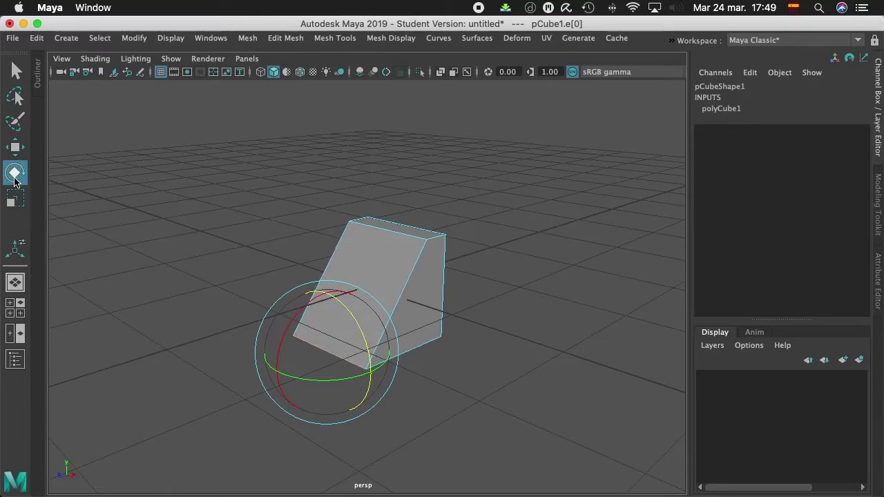
{"action": "left_click", "coordinate": [11, 201]}
{"action": "left_click_drag", "start_coordinate": [370, 372], "coordinate": [334, 359]}
{"action": "key", "text": "z"}
{"action": "key", "text": "z"}
Select the cube's top face in face mode and try moving it vertically and rotating it around X.
{"action": "right_click_drag", "start_coordinate": [383, 271], "coordinate": [382, 142]}
{"action": "key", "text": "w"}
{"action": "mouse_move", "coordinate": [371, 171]}
{"action": "left_mouse_down"}
{"action": "mouse_move", "coordinate": [365, 110]}
{"action": "mouse_move", "coordinate": [365, 197]}
{"action": "mouse_move", "coordinate": [366, 166]}
{"action": "left_mouse_up"}
{"action": "key", "text": "e"}
{"action": "mouse_move", "coordinate": [335, 207]}
{"action": "left_mouse_down"}
{"action": "mouse_move", "coordinate": [316, 253]}
{"action": "mouse_move", "coordinate": [352, 178]}
{"action": "mouse_move", "coordinate": [339, 211]}
{"action": "left_mouse_up"}
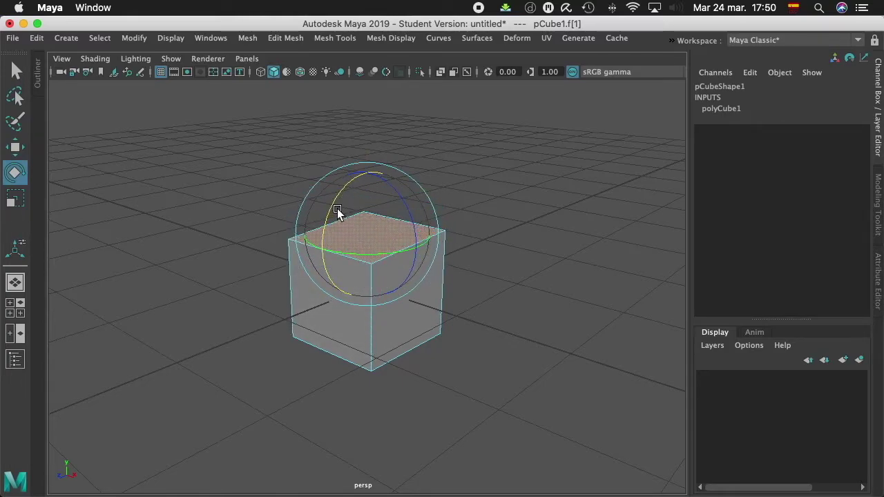
Try scaling the top face along the Z axis and along the X axis, undoing each change.
{"action": "left_click", "coordinate": [17, 202]}
{"action": "left_click_drag", "start_coordinate": [322, 249], "coordinate": [284, 274]}
{"action": "key", "text": "z"}
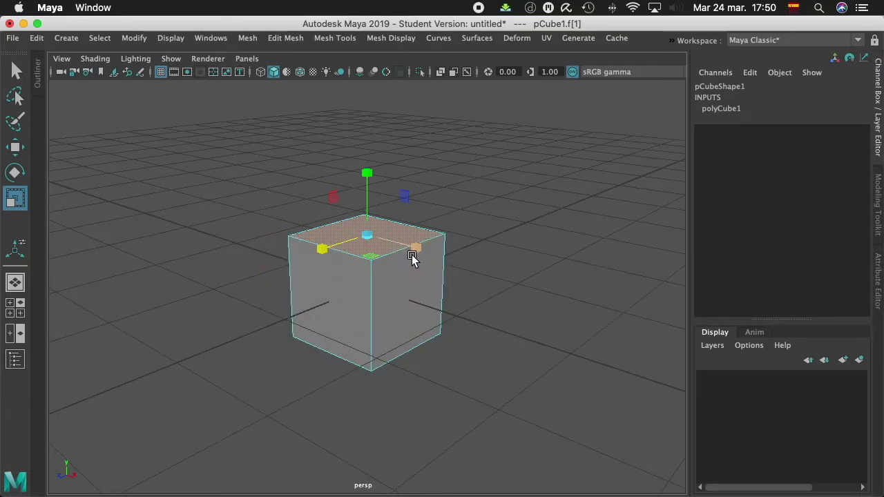
{"action": "left_click_drag", "start_coordinate": [417, 249], "coordinate": [584, 325]}
{"action": "key", "text": "z"}
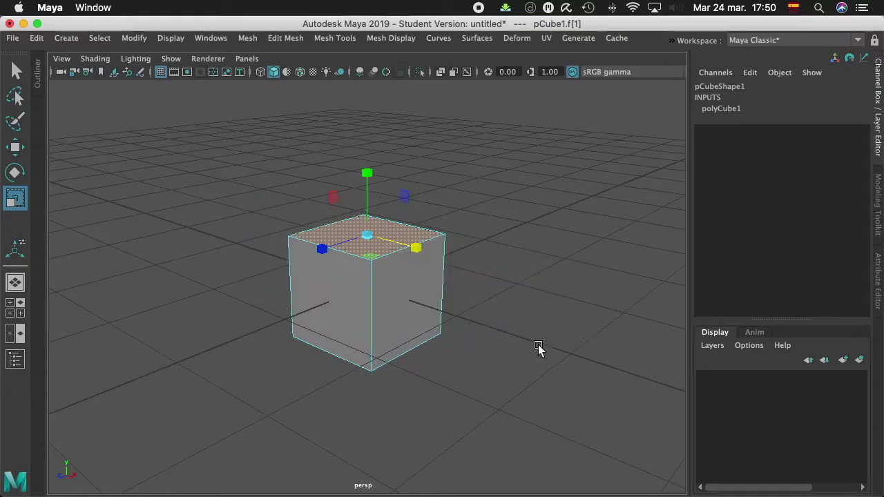
Scale the top face down uniformly to form a narrow-topped pyramid and return to object mode.
{"action": "left_click_drag", "start_coordinate": [366, 236], "coordinate": [299, 214]}
{"action": "left_click", "coordinate": [363, 329]}
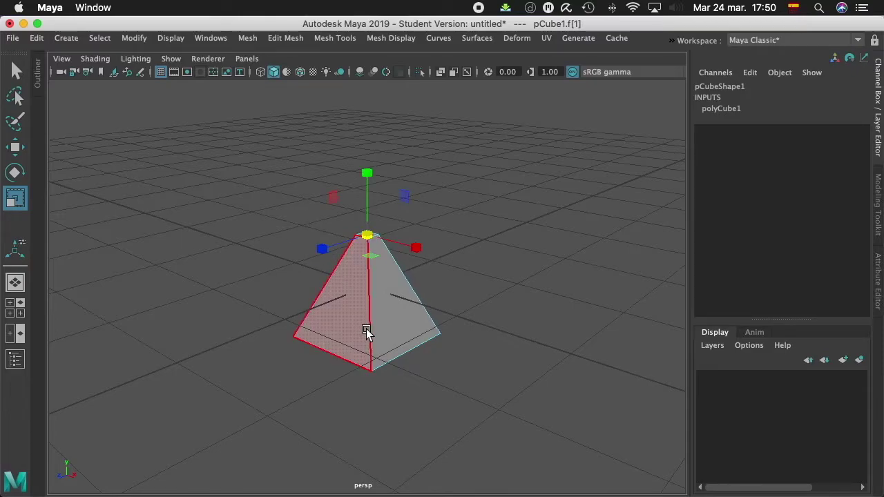
{"action": "left_click", "coordinate": [384, 279]}
{"action": "left_click", "coordinate": [377, 245]}
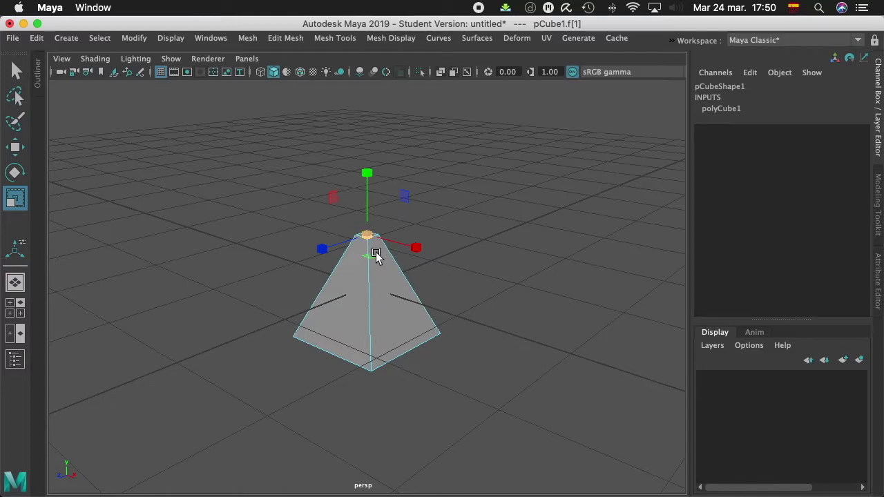
{"action": "right_click_drag", "start_coordinate": [388, 290], "coordinate": [442, 86]}
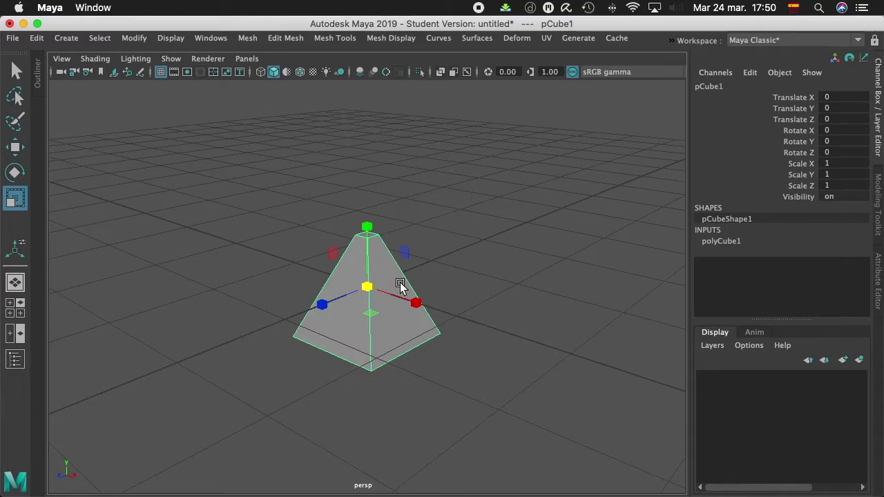
Move the pyramid up along the Y axis to a Translate Y of about 0.488.
{"action": "mouse_move", "coordinate": [446, 294]}
{"action": "left_mouse_down", "text": "alt"}
{"action": "mouse_move", "coordinate": [331, 276]}
{"action": "mouse_move", "coordinate": [446, 296]}
{"action": "left_mouse_up", "text": "alt"}
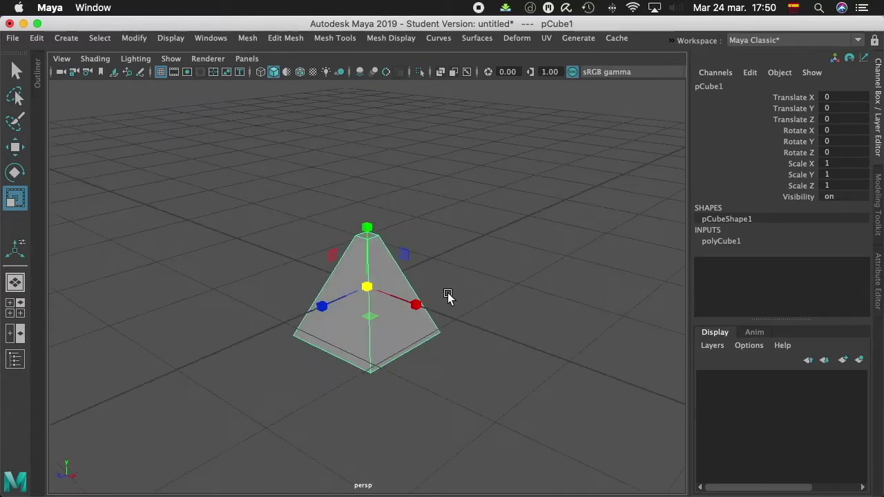
{"action": "left_click", "coordinate": [15, 149]}
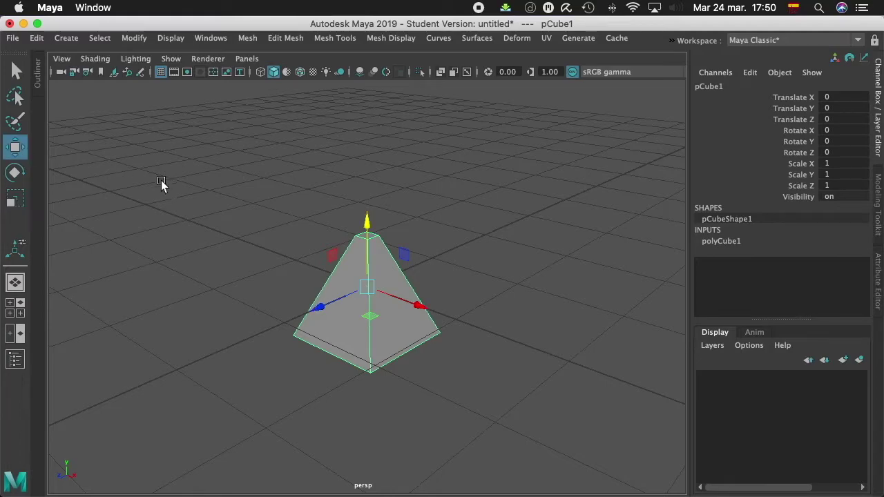
{"action": "left_click_drag", "start_coordinate": [367, 221], "coordinate": [364, 258]}
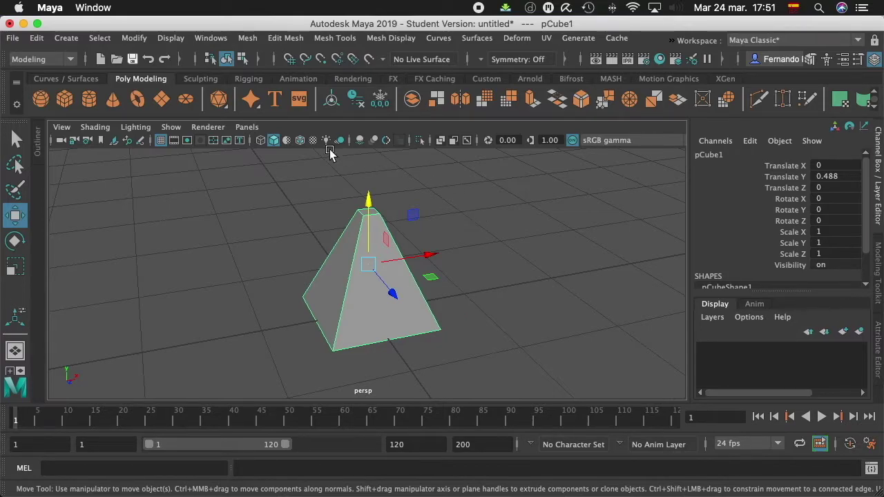
Switch the selection mode to component type and back to object type.
{"action": "left_click", "coordinate": [241, 59]}
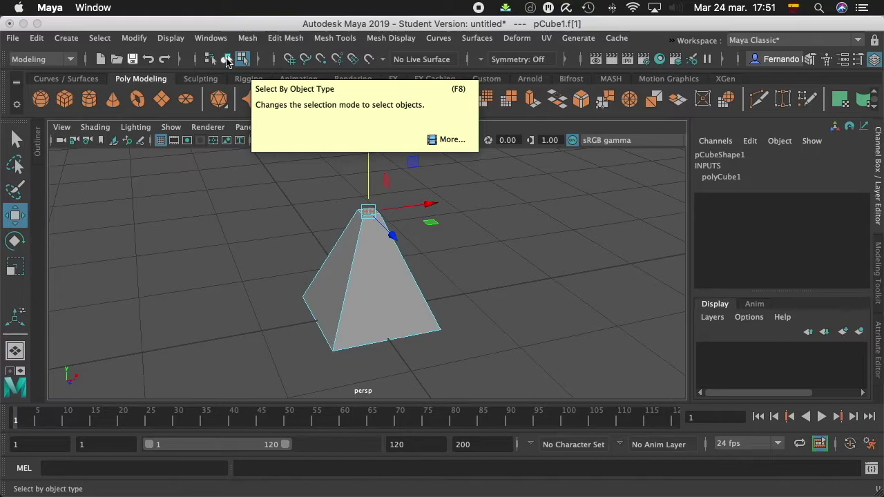
{"action": "left_click", "coordinate": [227, 59]}
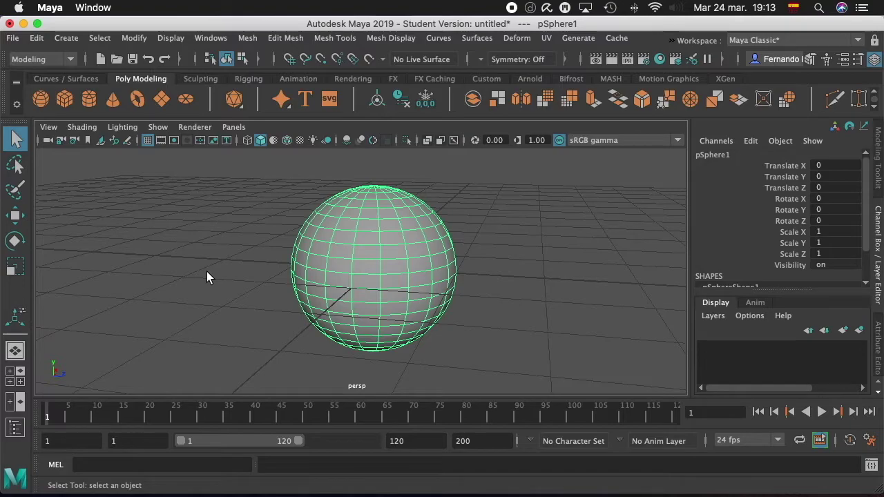
In the front view, switch the sphere to vertex mode and select its three middle rows of vertices.
{"action": "left_click", "coordinate": [11, 371]}
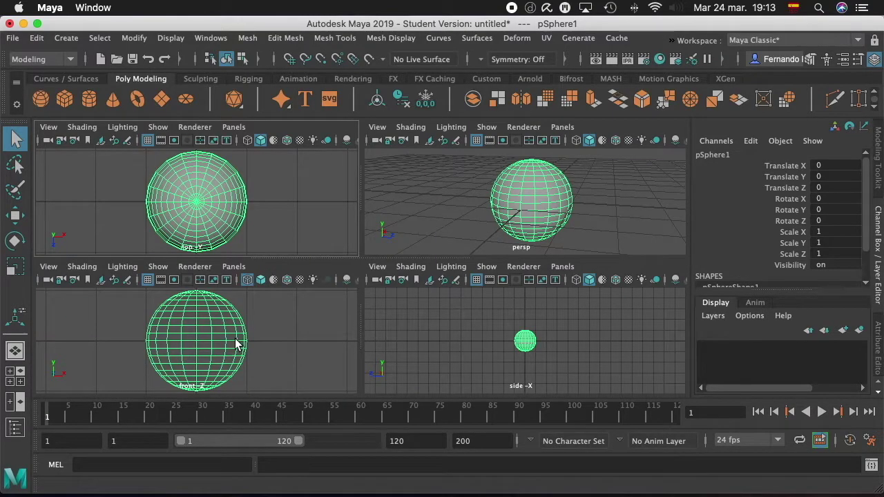
{"action": "key", "text": "space"}
{"action": "right_click_drag", "start_coordinate": [337, 271], "coordinate": [292, 104]}
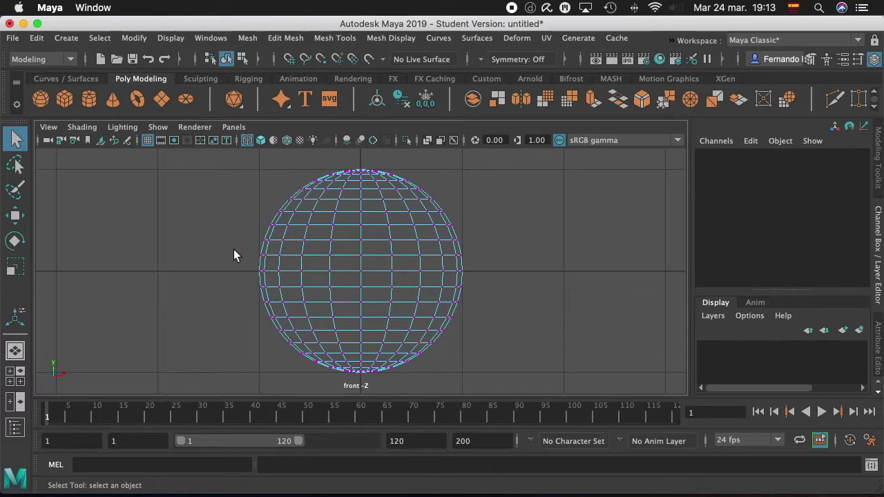
{"action": "left_click_drag", "start_coordinate": [230, 250], "coordinate": [483, 296]}
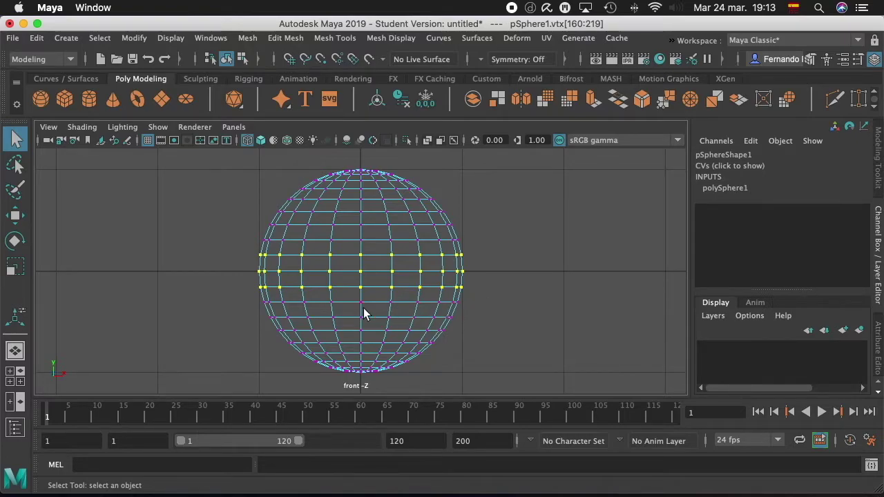
Scale the selected vertices outward uniformly into a wide ring, and flatten the ring along the Y axis into a saucer rim.
{"action": "left_click", "coordinate": [16, 269]}
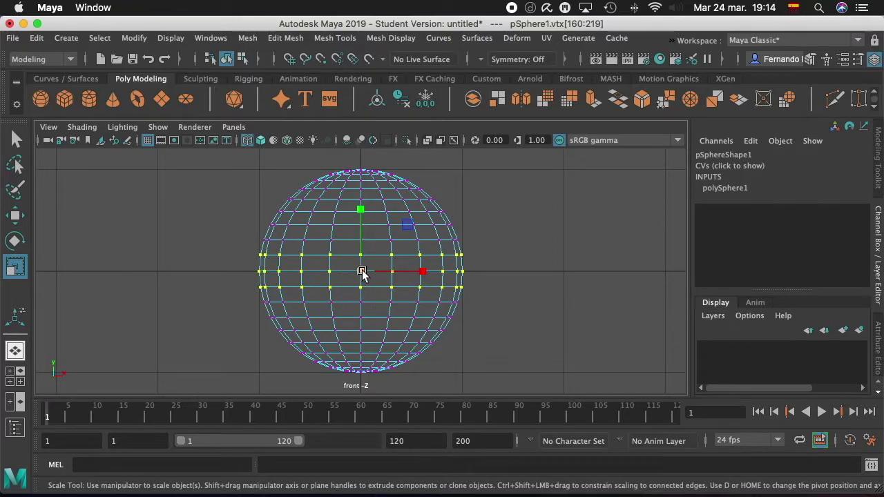
{"action": "left_click_drag", "start_coordinate": [361, 271], "coordinate": [528, 319]}
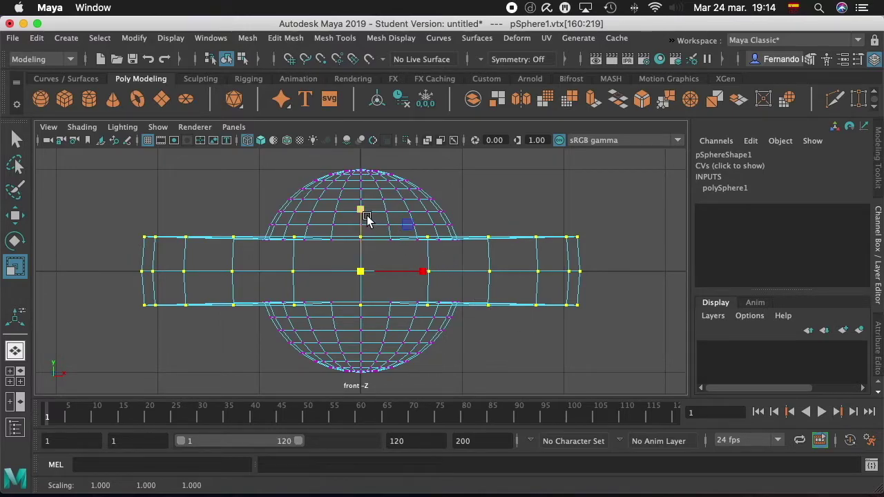
{"action": "left_click_drag", "start_coordinate": [360, 207], "coordinate": [366, 250]}
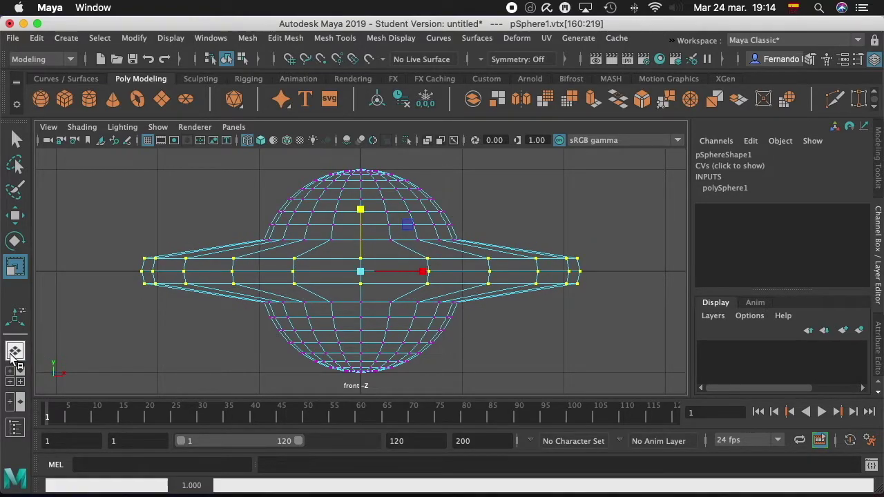
Go back to the perspective view, return the saucer to object mode and deselect it.
{"action": "left_click", "coordinate": [17, 351]}
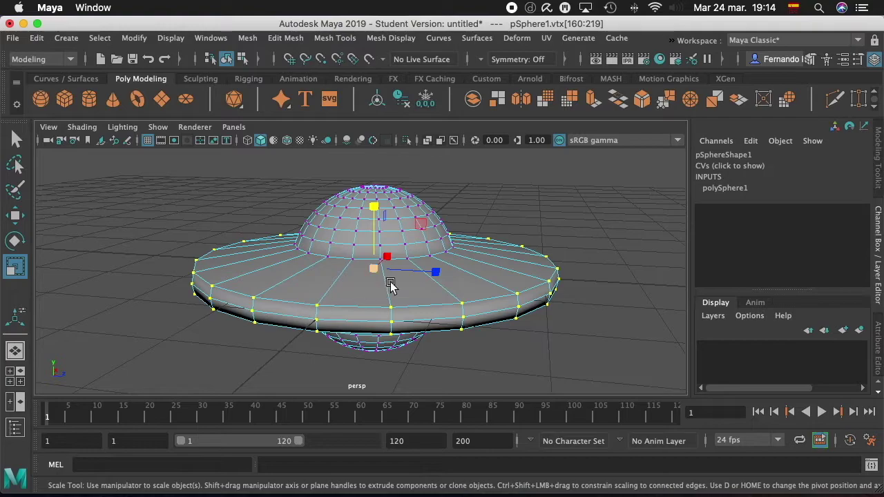
{"action": "left_click_drag", "start_coordinate": [386, 283], "coordinate": [414, 269], "text": "alt"}
{"action": "right_click", "coordinate": [391, 238]}
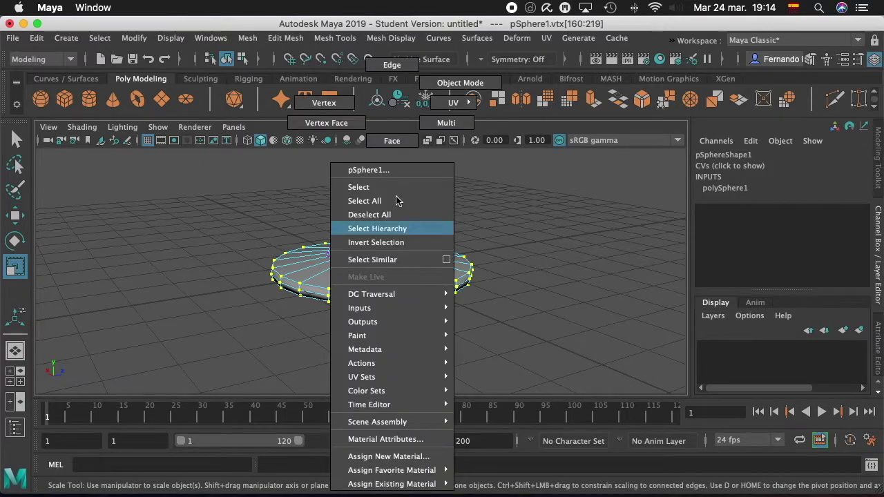
{"action": "left_click", "coordinate": [439, 88]}
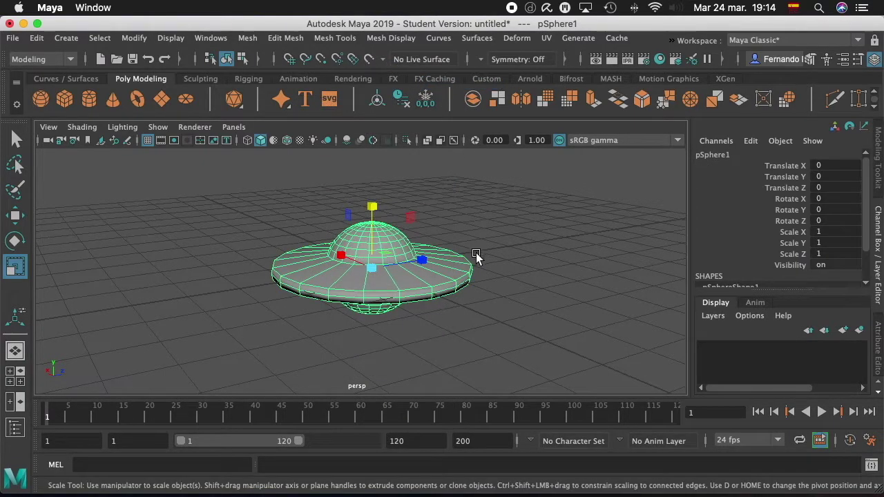
{"action": "left_click_drag", "start_coordinate": [509, 301], "coordinate": [528, 307], "text": "alt"}
{"action": "left_click", "coordinate": [505, 300]}
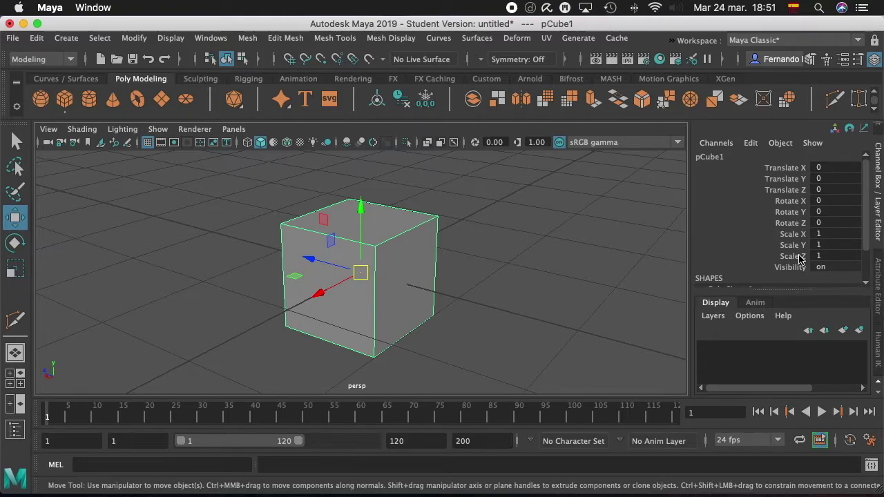
Expand the cube's polyCube1 inputs and review its dimension and subdivision attributes.
{"action": "scroll", "coordinate": [866, 248], "scroll_direction": "down", "scroll_amount": 2}
{"action": "scroll", "coordinate": [865, 249], "scroll_direction": "down", "scroll_amount": 2}
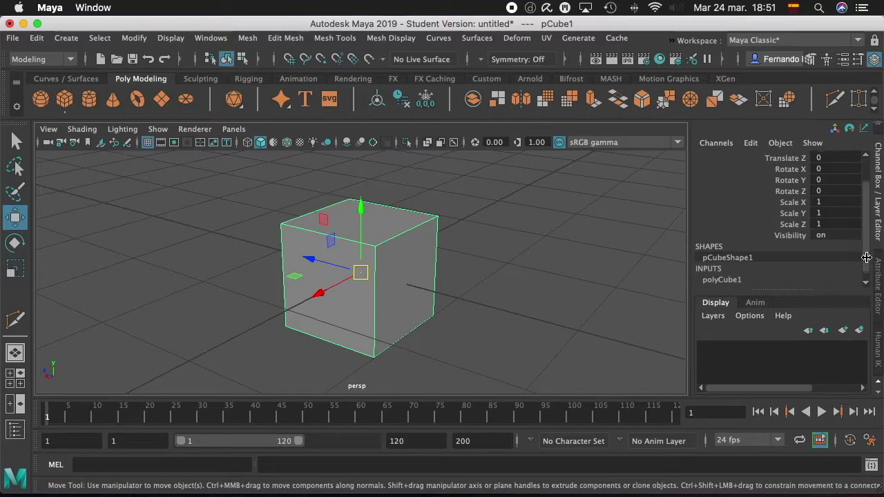
{"action": "left_click", "coordinate": [736, 274]}
{"action": "scroll", "coordinate": [871, 248], "scroll_direction": "down", "scroll_amount": 5}
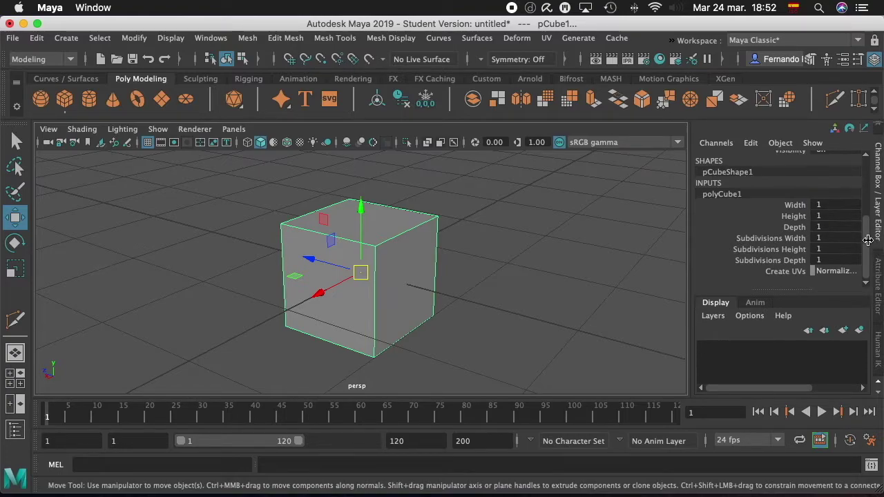
{"action": "left_click_drag", "start_coordinate": [867, 237], "coordinate": [866, 205]}
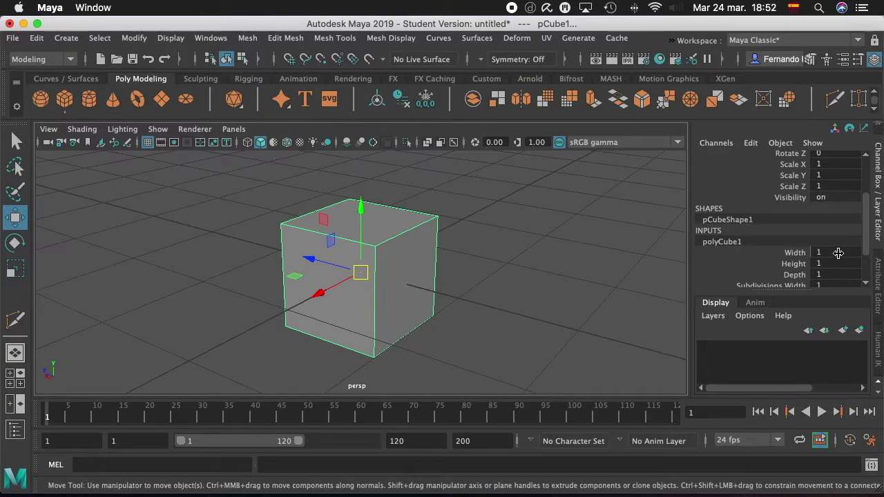
{"action": "scroll", "coordinate": [863, 257], "scroll_direction": "down", "scroll_amount": 3}
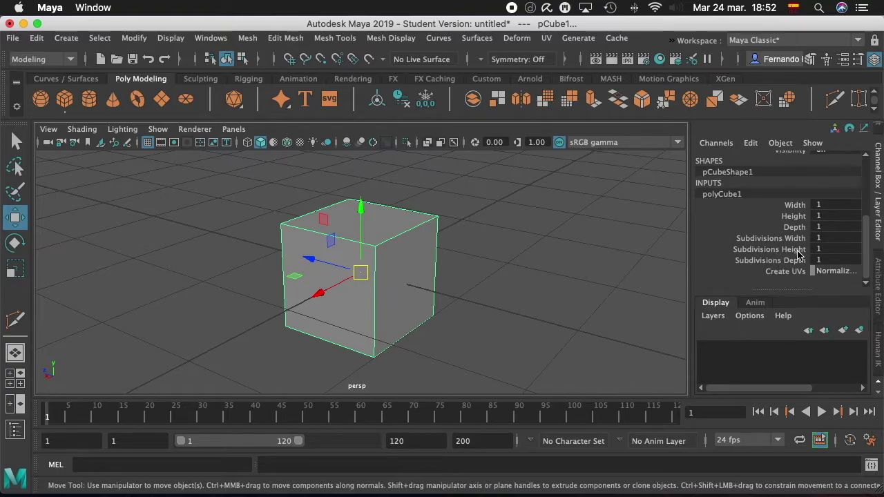
Set the cube's Subdivisions Width to 5, Subdivisions Height to 3 and Subdivisions Depth to 2.
{"action": "left_click", "coordinate": [836, 239]}
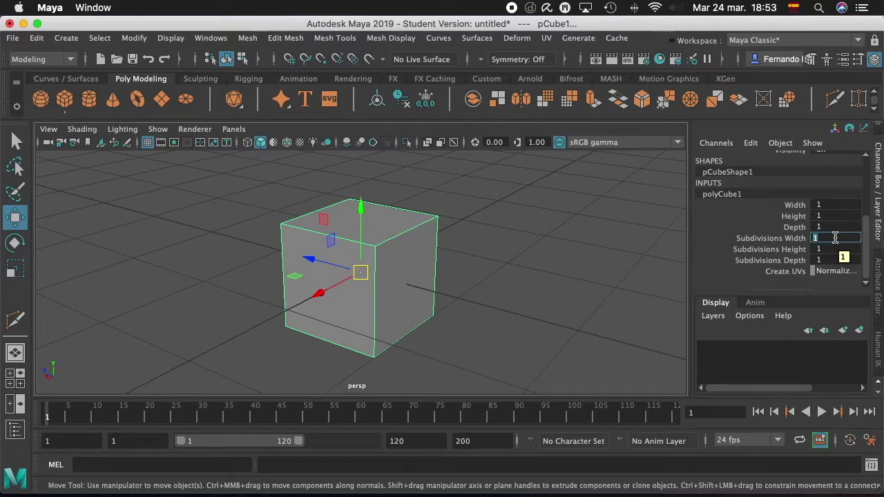
{"action": "type", "text": "5"}
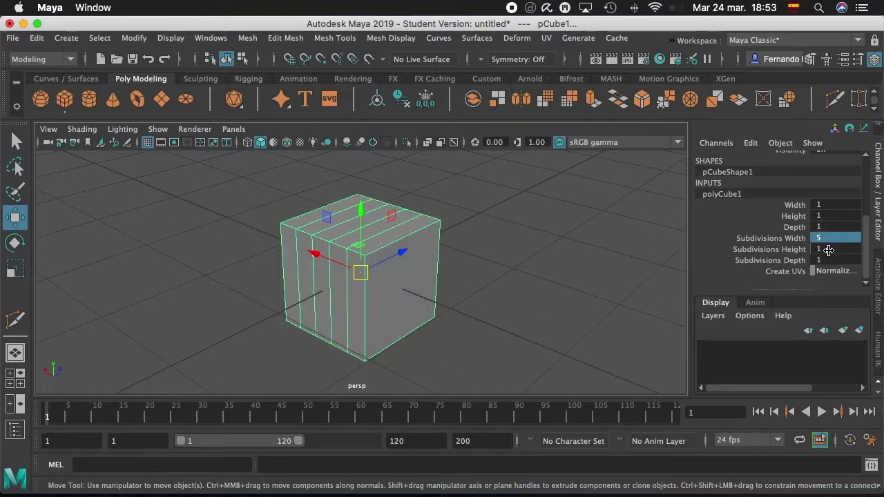
{"action": "double_click", "coordinate": [828, 250]}
{"action": "key", "text": "Return"}
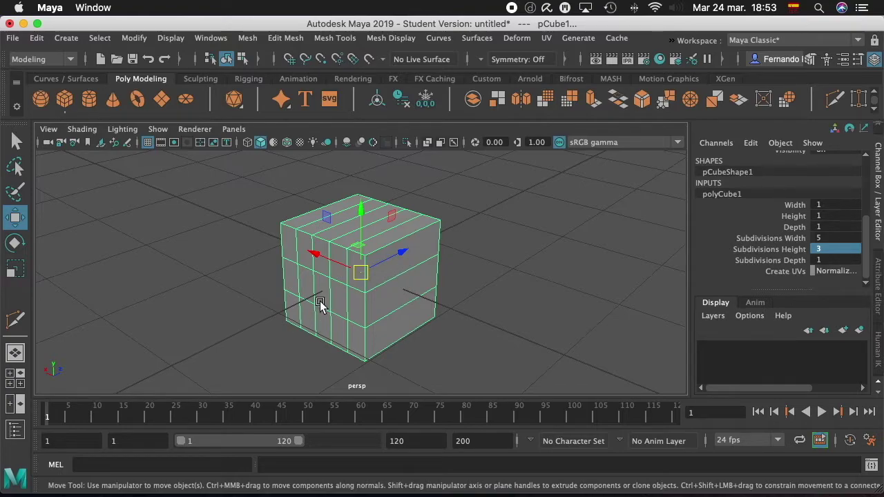
{"action": "double_click", "coordinate": [825, 260]}
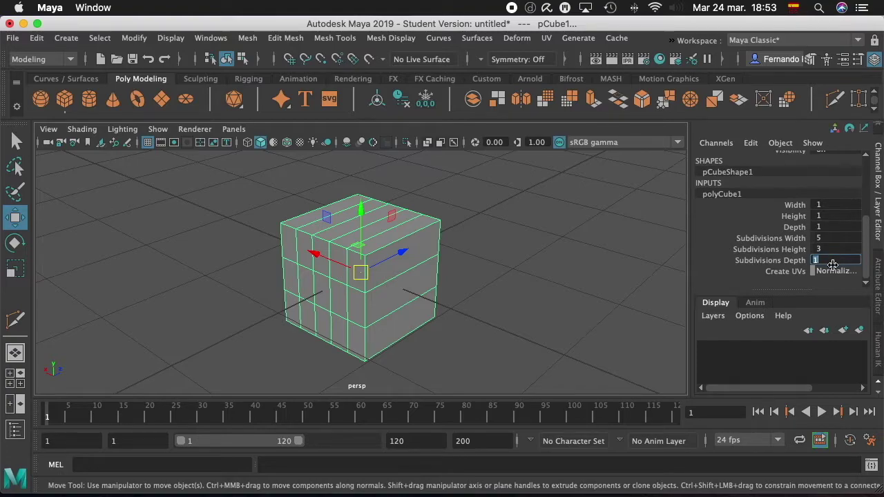
{"action": "key", "text": "Return"}
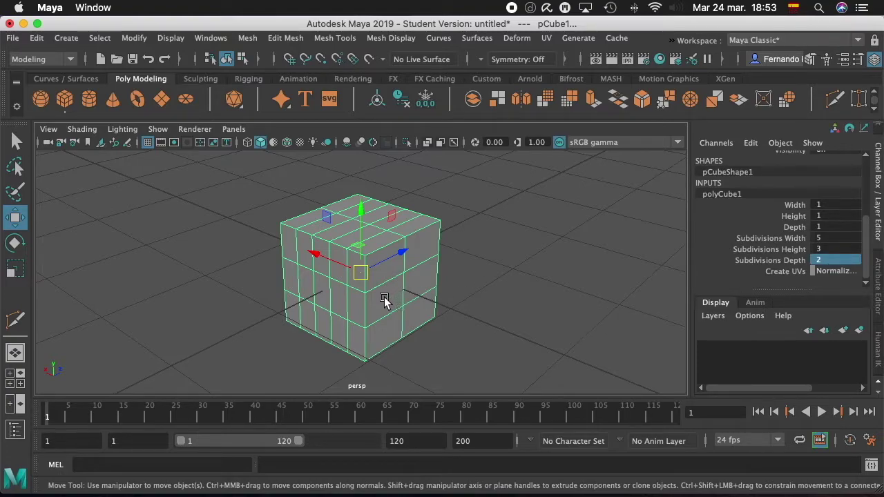
In face mode, push the central face of the cube's five-column side inward along the Z axis, and return to object mode.
{"action": "right_click", "coordinate": [410, 237]}
{"action": "right_click_drag", "start_coordinate": [409, 237], "coordinate": [409, 143]}
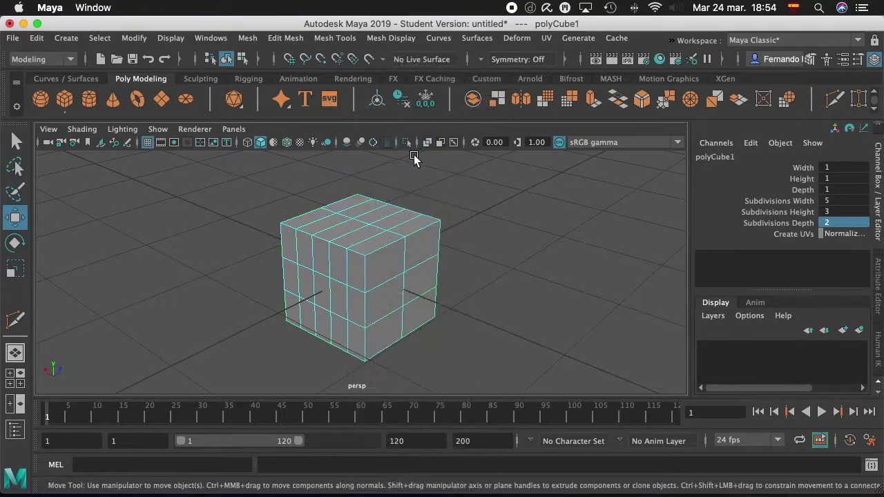
{"action": "left_click", "coordinate": [319, 288]}
{"action": "left_click_drag", "start_coordinate": [339, 280], "coordinate": [375, 267]}
{"action": "right_click_drag", "start_coordinate": [416, 275], "coordinate": [486, 90]}
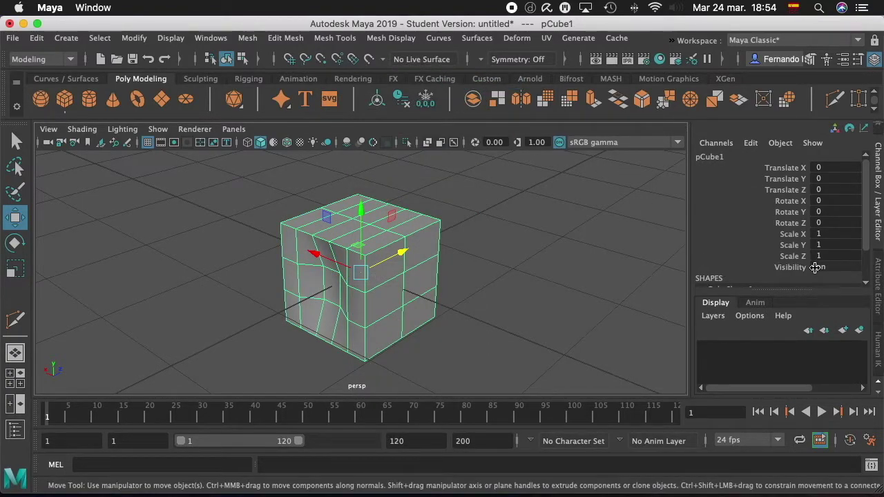
Expand the deformed cube's polyCube1 inputs and review its subdivision attributes.
{"action": "scroll", "coordinate": [865, 249], "scroll_direction": "down", "scroll_amount": 2}
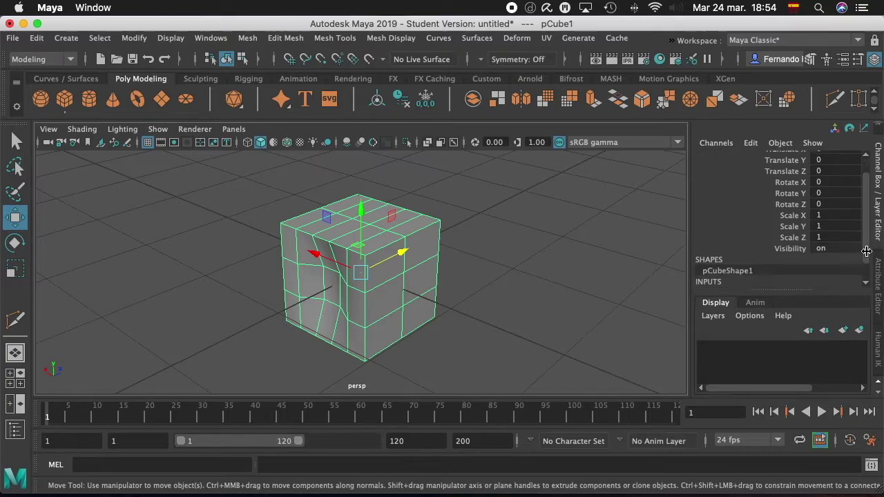
{"action": "left_click", "coordinate": [740, 272]}
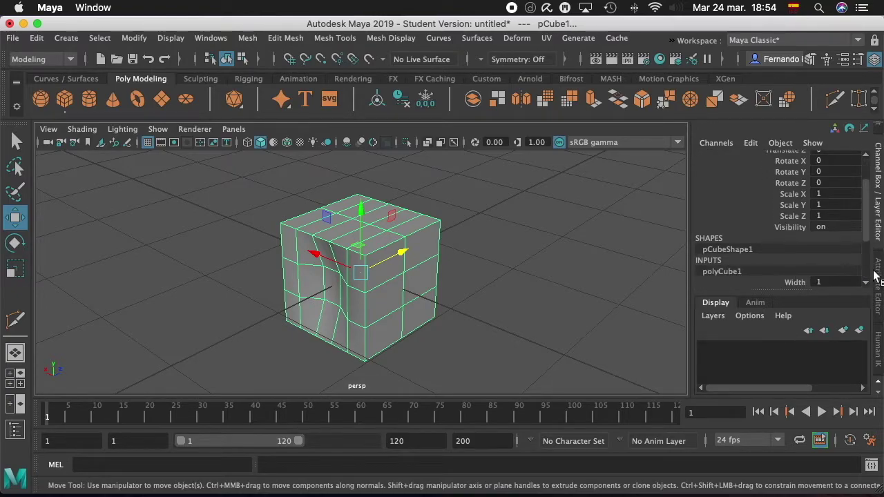
{"action": "scroll", "coordinate": [866, 245], "scroll_direction": "down", "scroll_amount": 4}
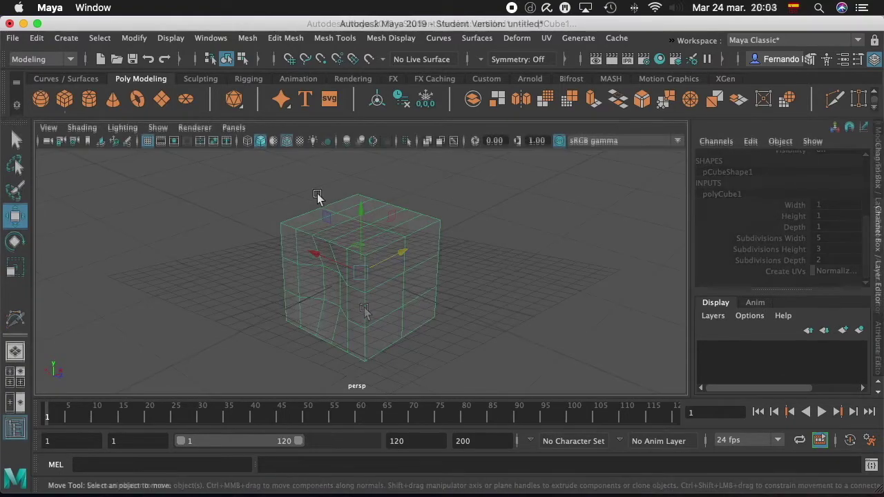
Create a polygon plane and set both its Subdivisions Width and Subdivisions Height to 1.
{"action": "left_click", "coordinate": [162, 98]}
{"action": "scroll", "coordinate": [518, 278], "scroll_direction": "up", "scroll_amount": 3}
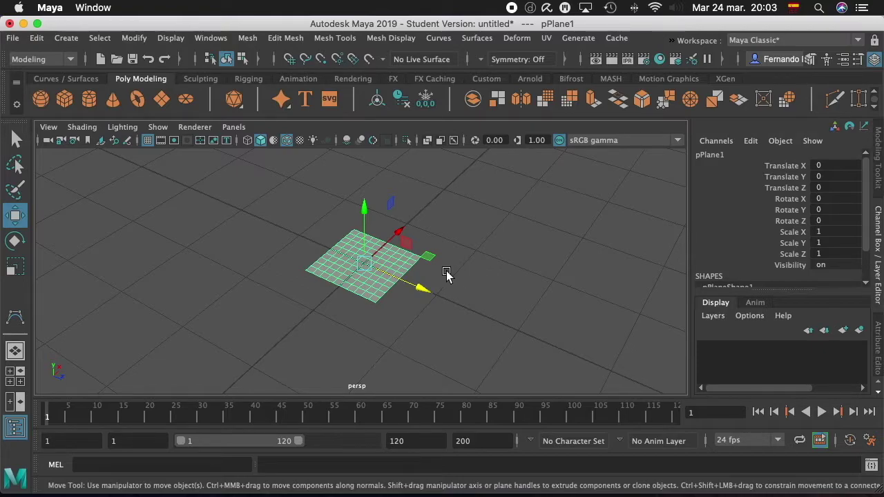
{"action": "scroll", "coordinate": [855, 254], "scroll_direction": "down", "scroll_amount": 2}
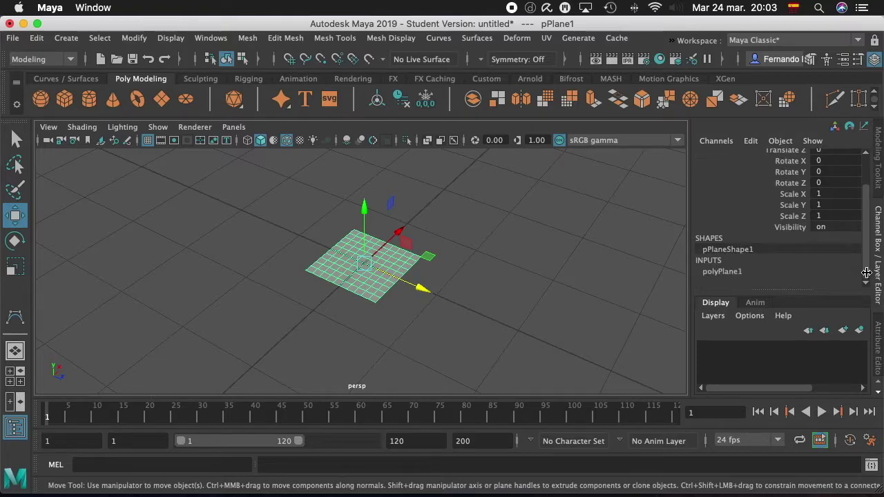
{"action": "left_click", "coordinate": [717, 271]}
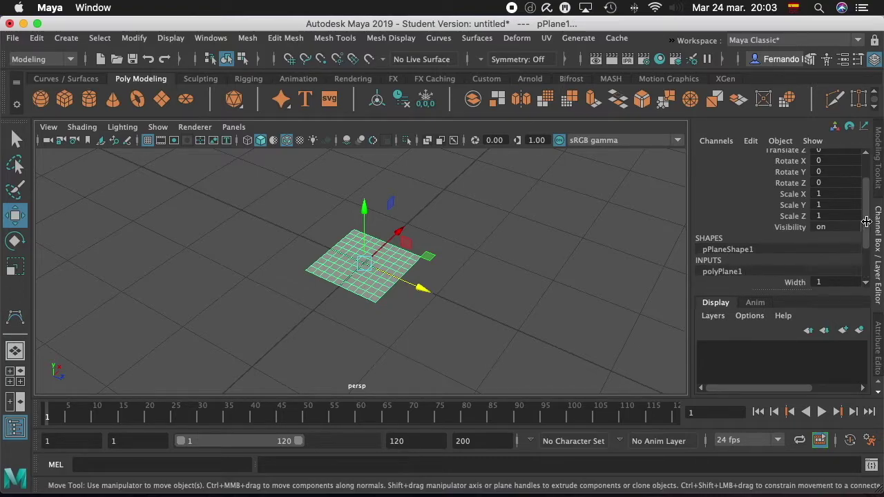
{"action": "scroll", "coordinate": [868, 249], "scroll_direction": "down", "scroll_amount": 3}
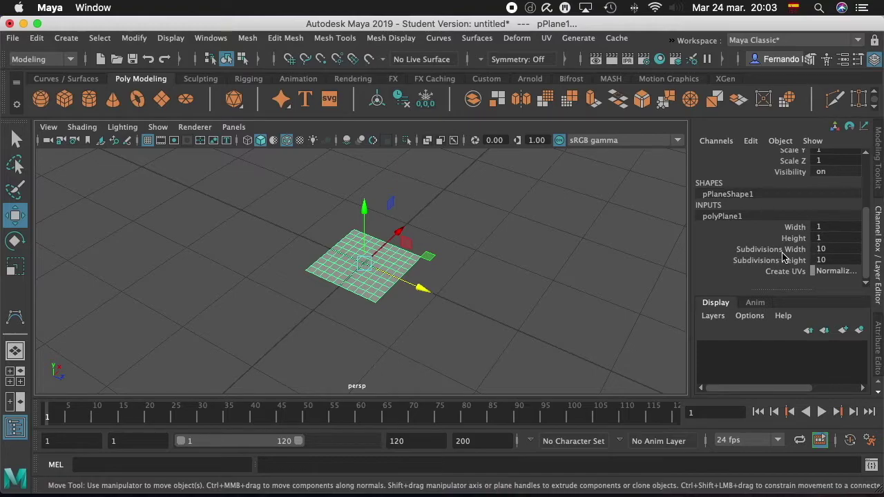
{"action": "left_click_drag", "start_coordinate": [823, 248], "coordinate": [827, 259]}
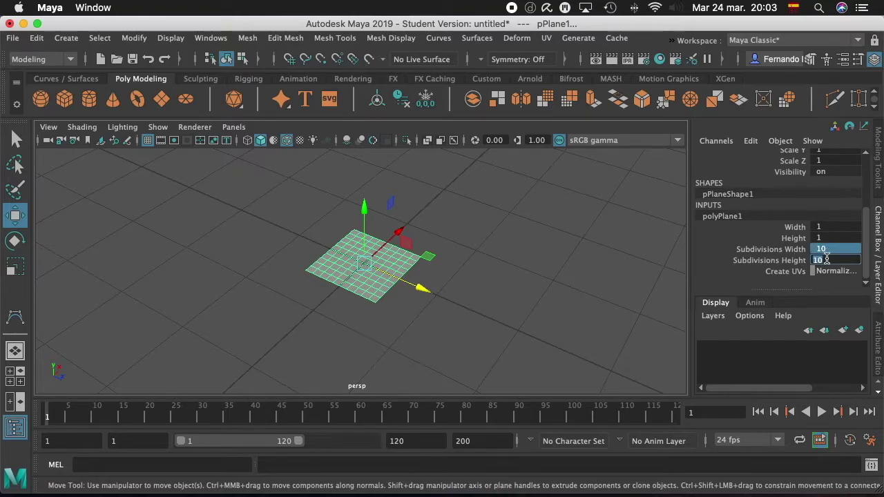
{"action": "type", "text": "1"}
{"action": "key", "text": "Return"}
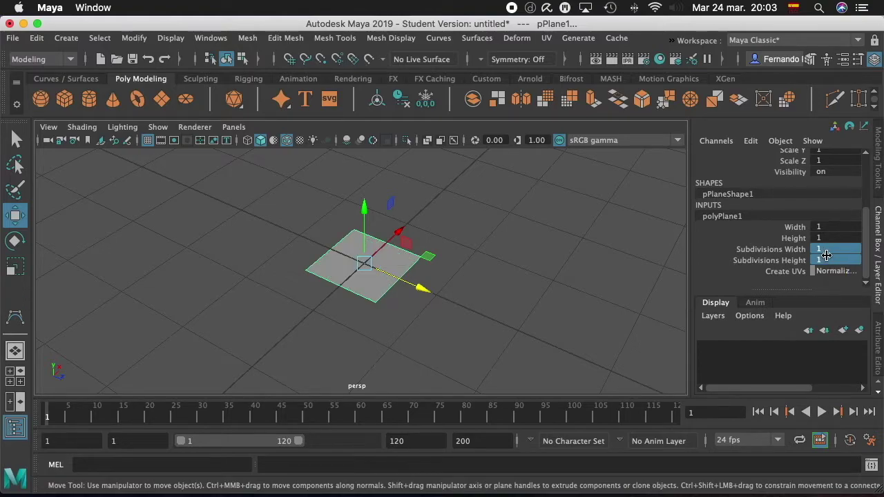
{"action": "scroll", "coordinate": [472, 297], "scroll_direction": "up", "scroll_amount": 6}
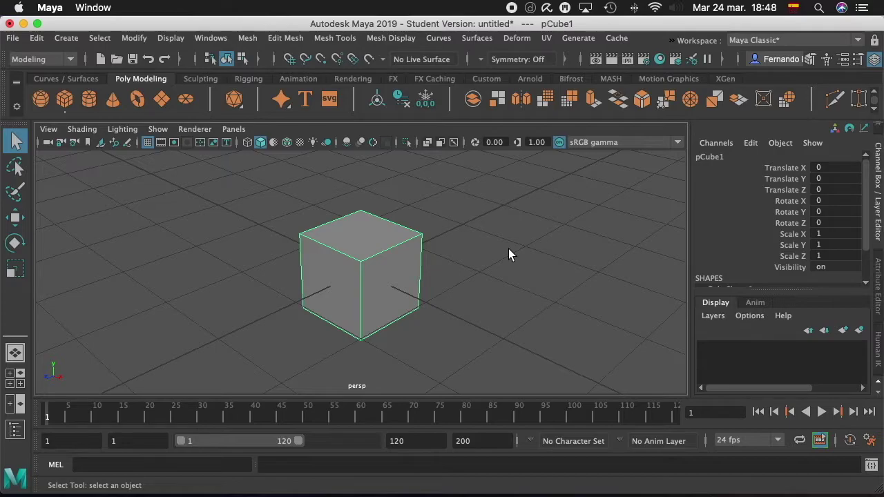
Insert a vertical edge loop around the cube near its middle with the Insert Edge Loop tool and inspect it from another angle.
{"action": "left_click", "coordinate": [328, 40]}
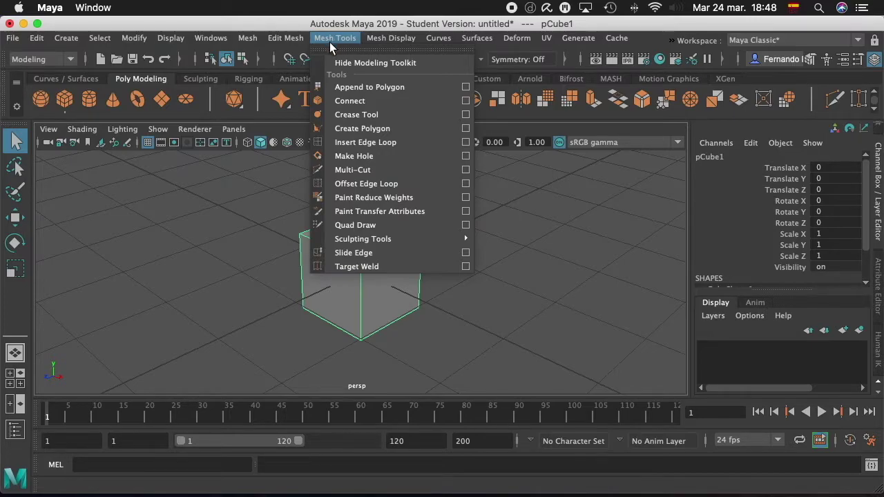
{"action": "left_click", "coordinate": [395, 142]}
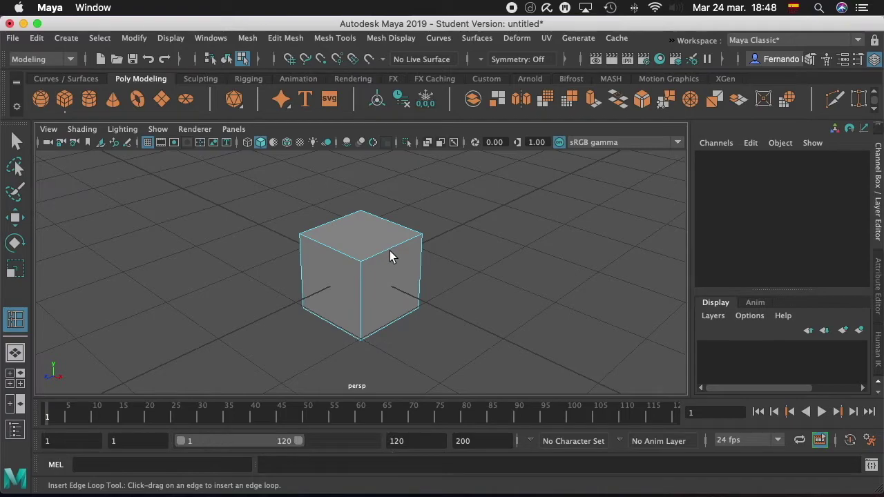
{"action": "left_click_drag", "start_coordinate": [387, 251], "coordinate": [384, 252]}
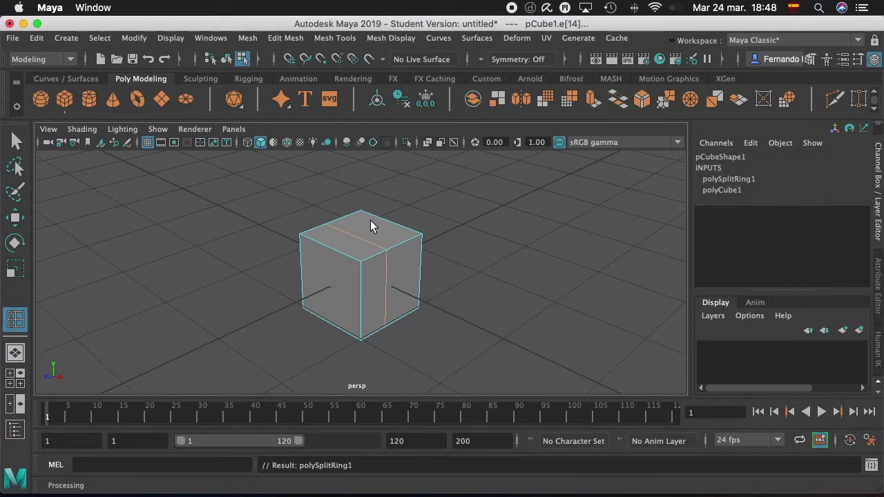
{"action": "left_click_drag", "start_coordinate": [442, 231], "coordinate": [548, 290], "text": "alt"}
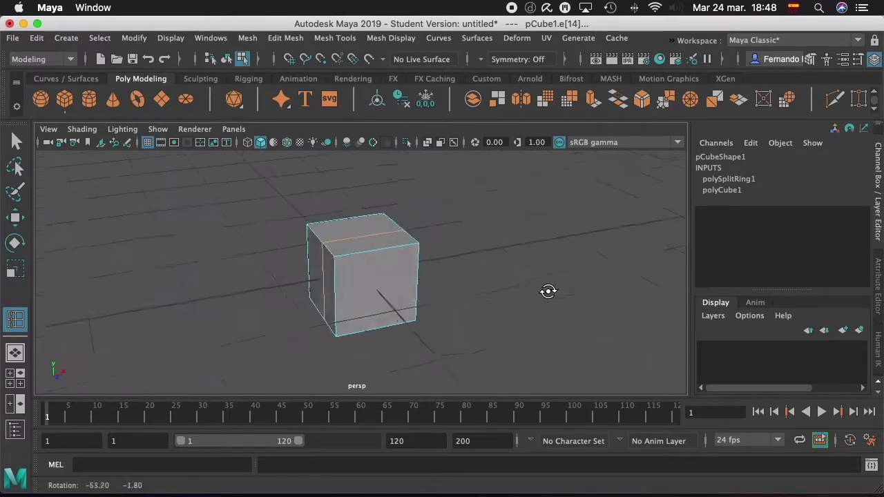
Insert a second vertical edge loop crossing the first on the cube's top, plus a horizontal loop around the cube's mid-height.
{"action": "left_click", "coordinate": [381, 249]}
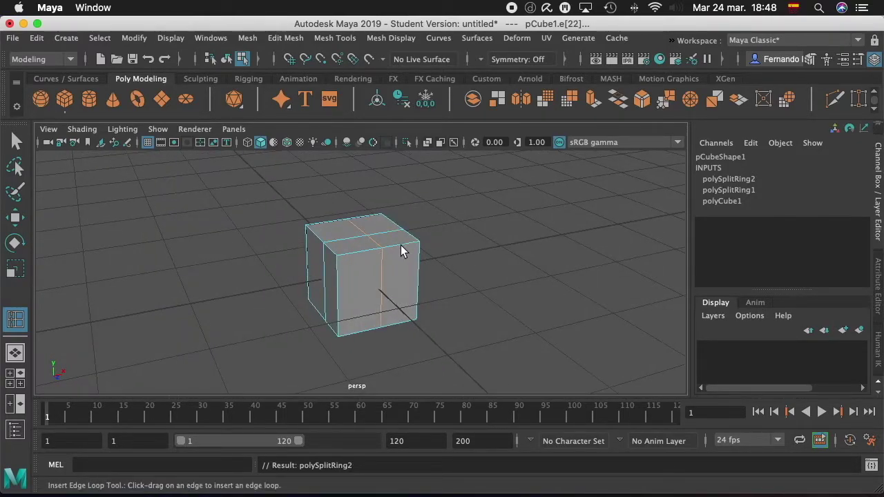
{"action": "left_click_drag", "start_coordinate": [449, 263], "coordinate": [361, 273], "text": "alt"}
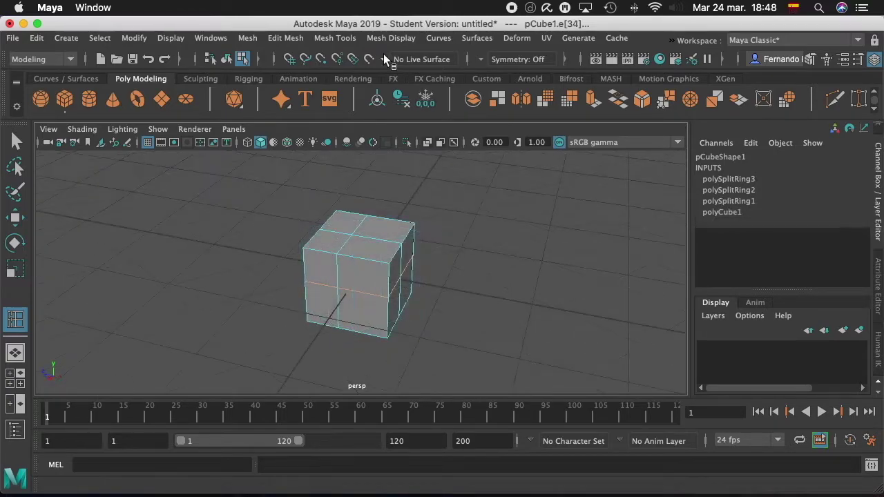
With the Multi-Cut tool, cut a vertical edge across one upper side face, from the cube's top border to the horizontal loop.
{"action": "left_click", "coordinate": [335, 38]}
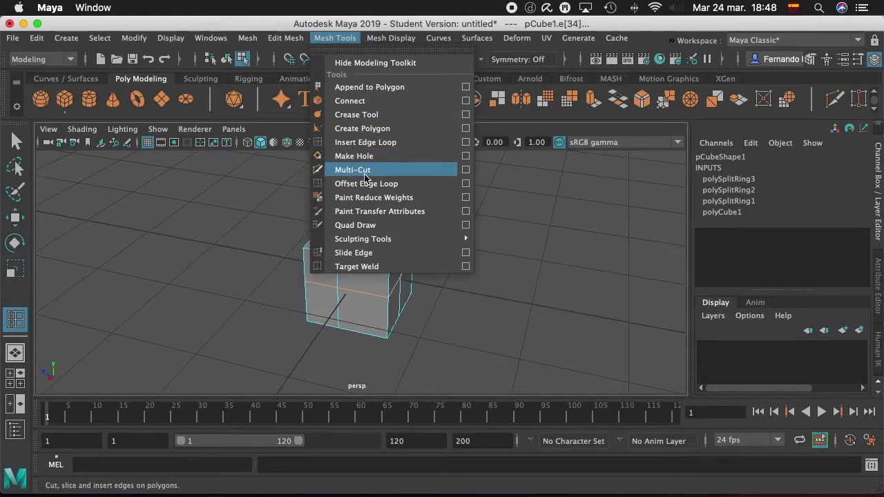
{"action": "left_click", "coordinate": [369, 173]}
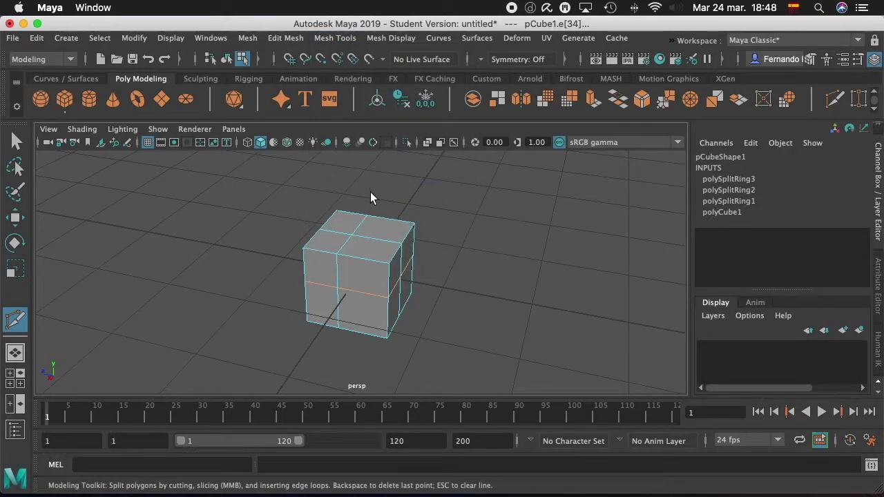
{"action": "left_click", "coordinate": [363, 293]}
{"action": "key", "text": "Return"}
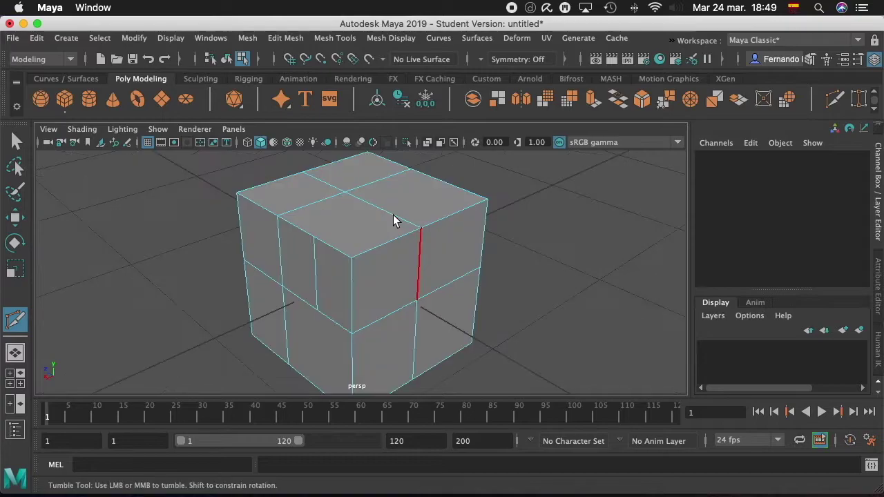
Multi-Cut a path from the top face's middle edge over the border, across the adjacent side's vertical loop, and back up to the border.
{"action": "left_click", "coordinate": [394, 216]}
{"action": "left_click", "coordinate": [386, 243]}
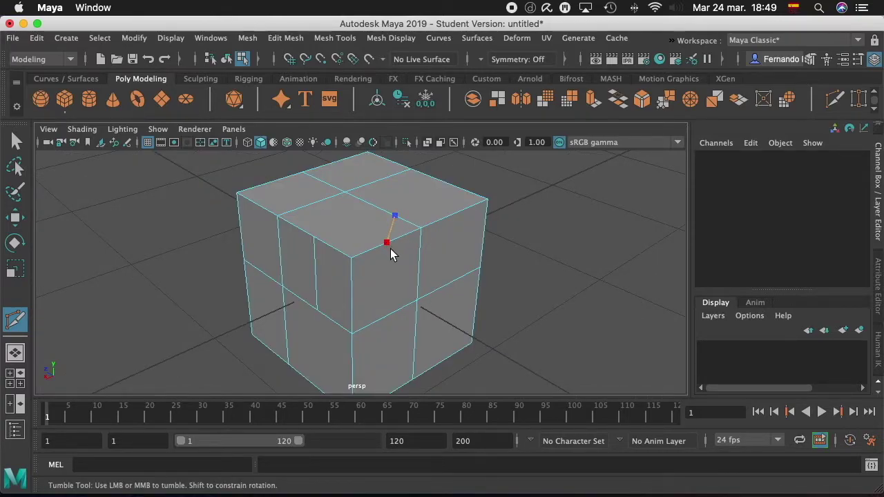
{"action": "left_click", "coordinate": [417, 271]}
{"action": "left_click", "coordinate": [450, 216]}
{"action": "key", "text": "Return"}
{"action": "left_click_drag", "start_coordinate": [467, 263], "coordinate": [493, 262], "text": "alt"}
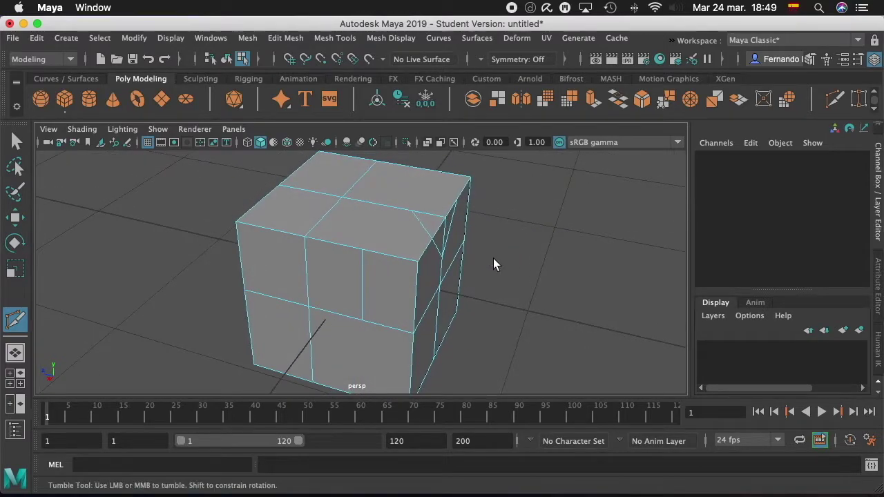
In vertex mode, move the new cut's vertex on the top border up to about Y 0.53 cm and outward along the Z axis.
{"action": "right_click", "coordinate": [413, 243]}
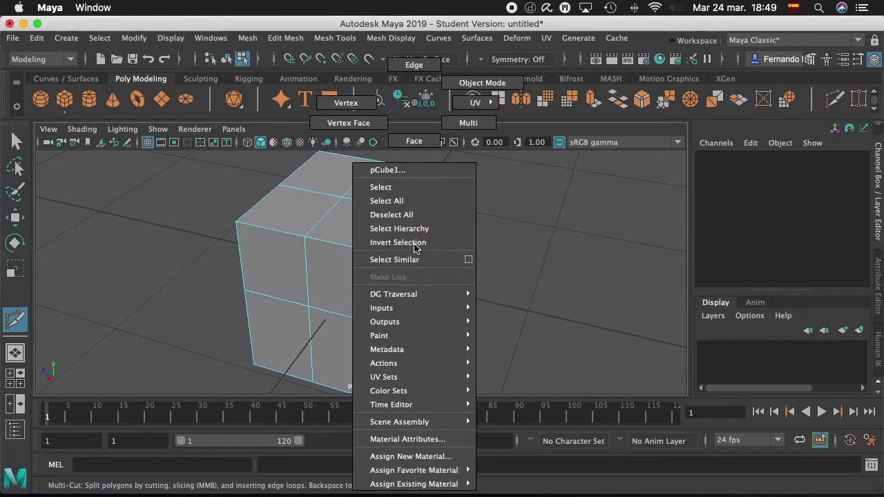
{"action": "left_click", "coordinate": [363, 105]}
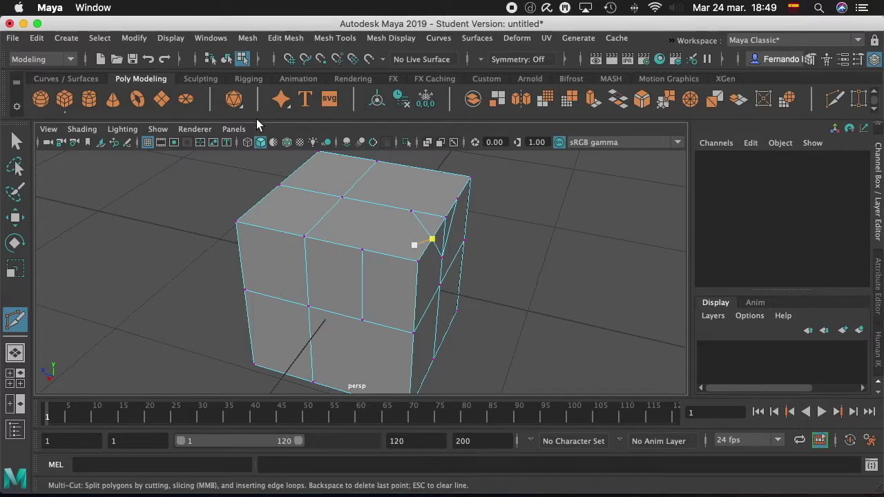
{"action": "left_click", "coordinate": [15, 219]}
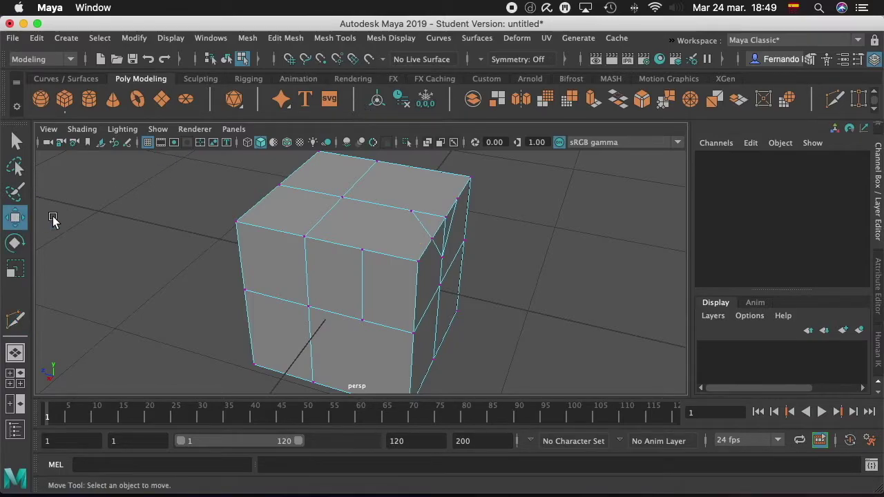
{"action": "left_click", "coordinate": [433, 237]}
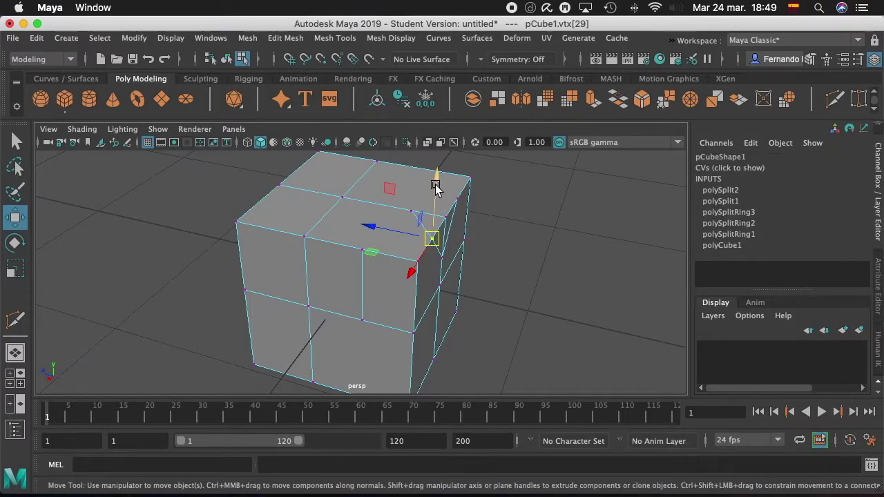
{"action": "mouse_move", "coordinate": [437, 185]}
{"action": "left_mouse_down"}
{"action": "mouse_move", "coordinate": [438, 168]}
{"action": "mouse_move", "coordinate": [439, 180]}
{"action": "left_mouse_up"}
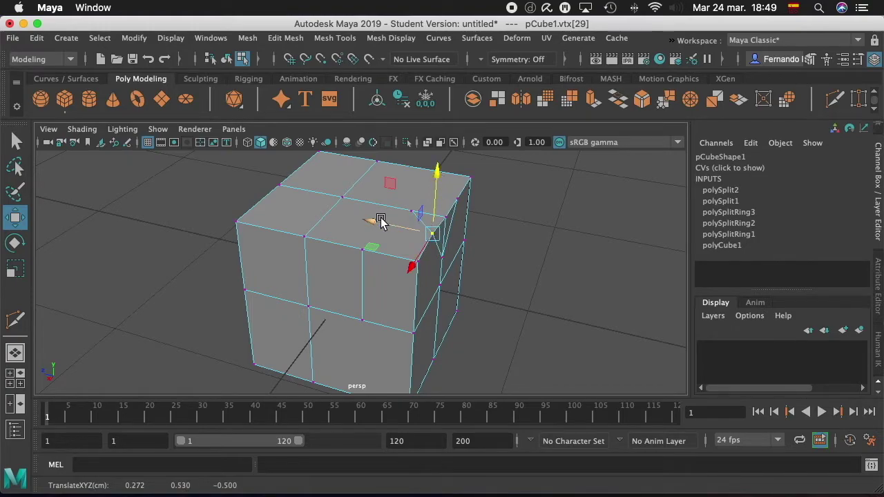
{"action": "left_click_drag", "start_coordinate": [380, 221], "coordinate": [389, 227]}
{"action": "mouse_move", "coordinate": [487, 288]}
{"action": "left_mouse_down", "text": "alt"}
{"action": "mouse_move", "coordinate": [432, 286]}
{"action": "mouse_move", "coordinate": [422, 297]}
{"action": "mouse_move", "coordinate": [493, 295]}
{"action": "left_mouse_up", "text": "alt"}
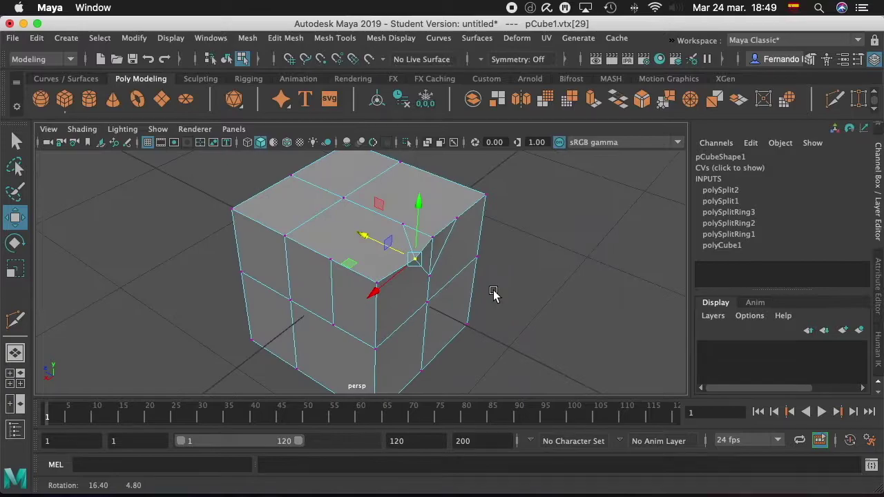